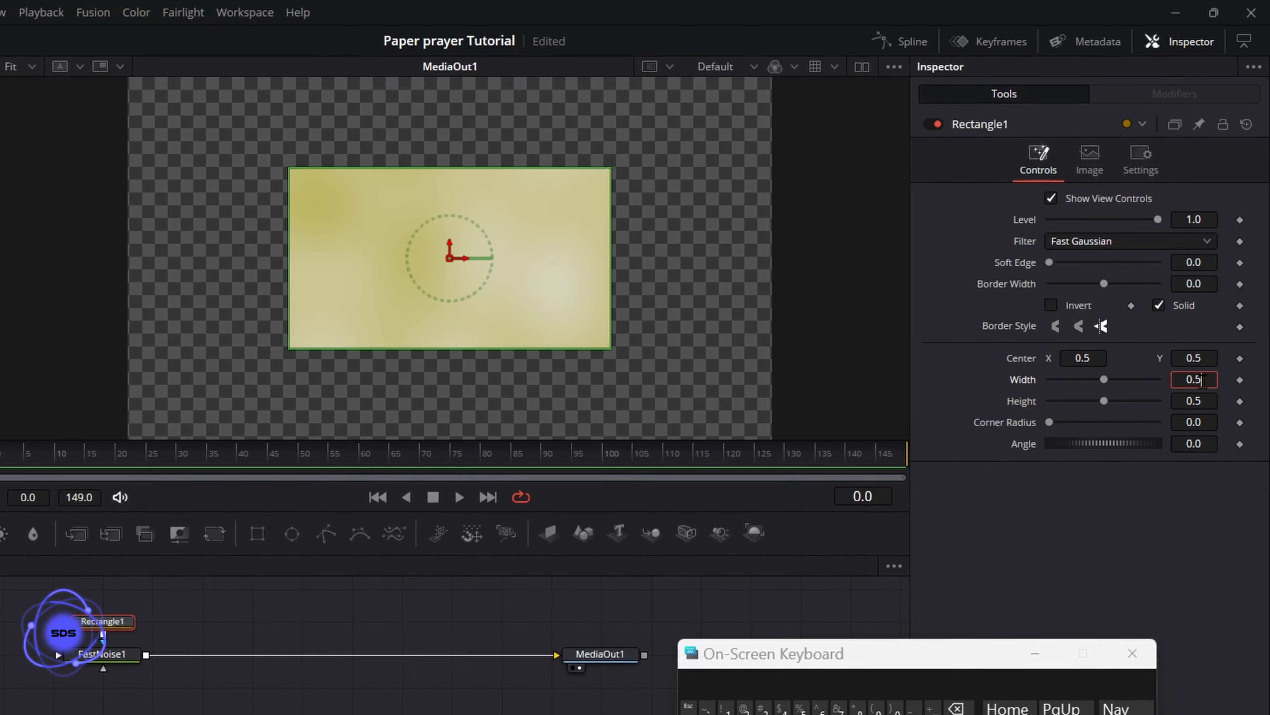
# Set the rectangle mask's width to 0.25 and its height to 0.65
pyautogui.click(1218, 294)
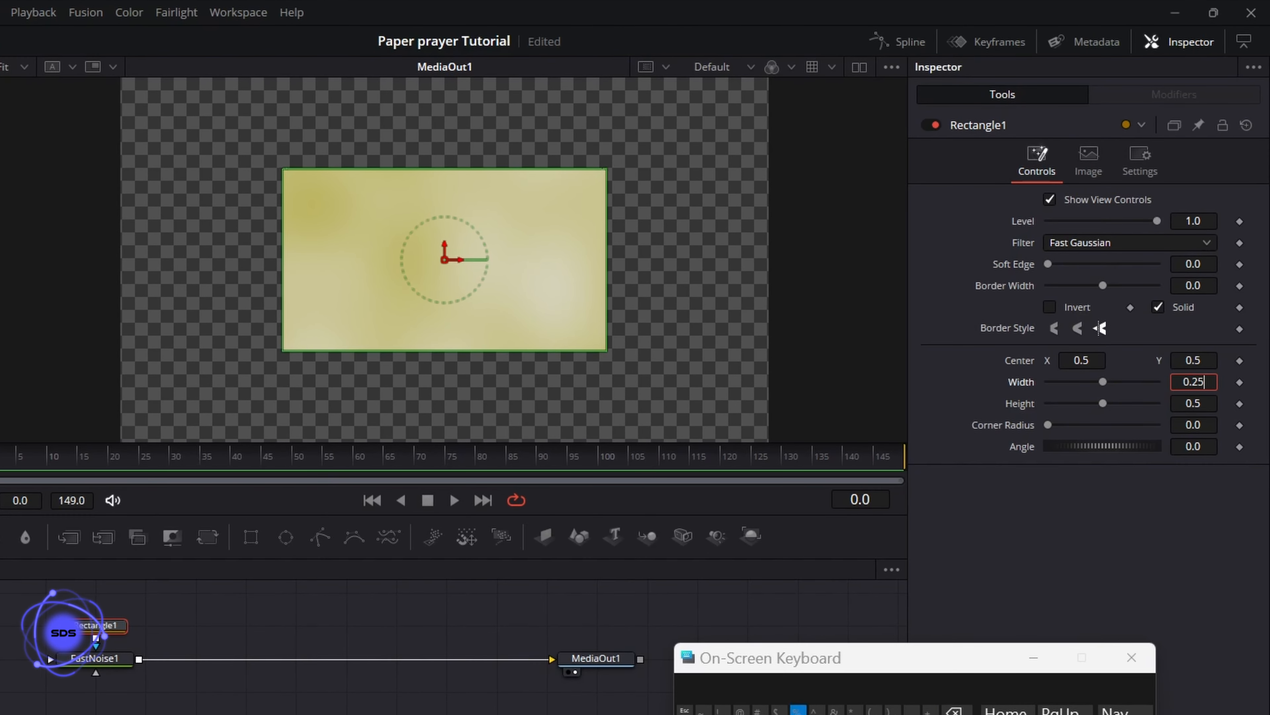
pyautogui.press('Tab')
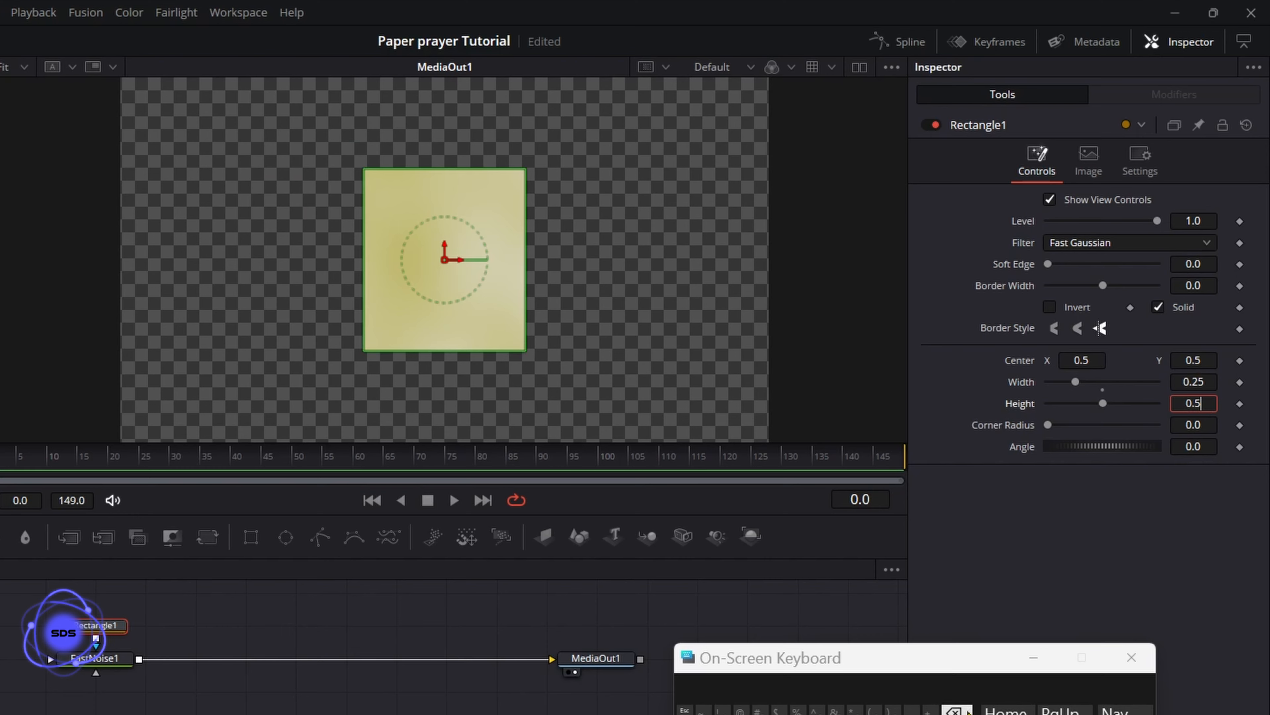
pyautogui.press('Tab')
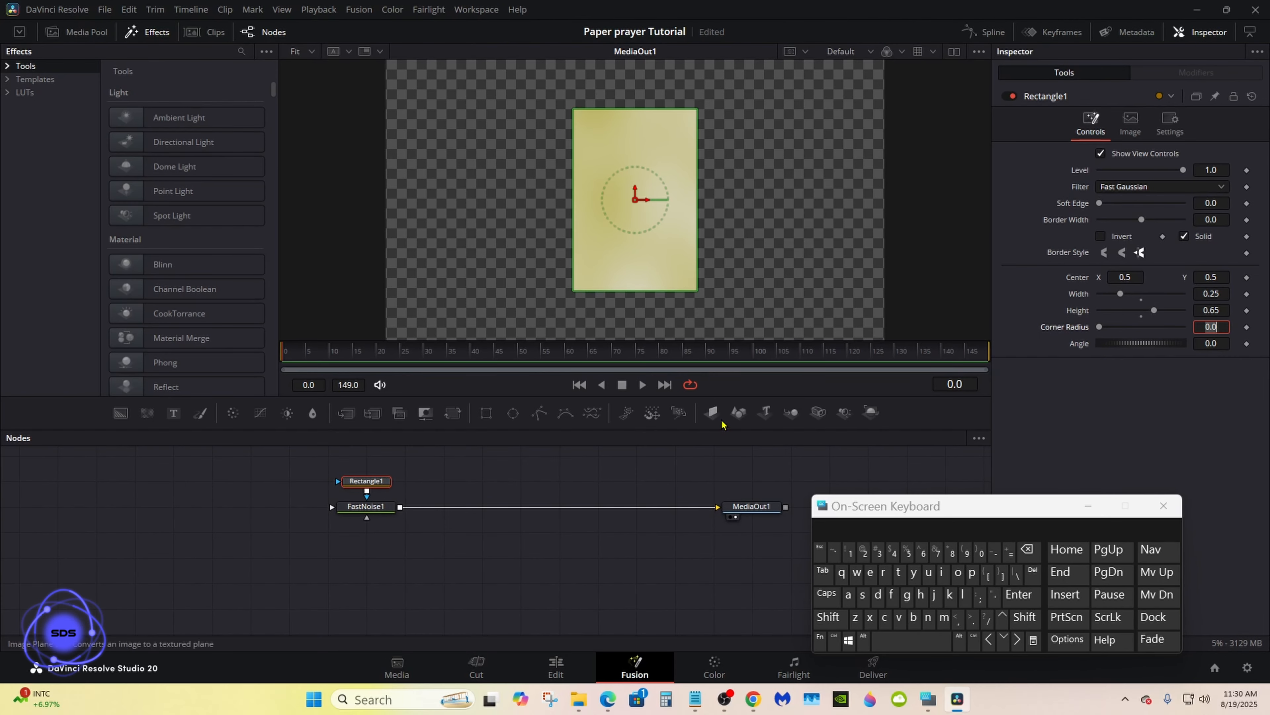
# Move Rectangle1 higher above FastNoise1 and insert the Noise Distortion template effect between FastNoise1 and MediaOut1
pyautogui.moveTo(722, 427); pyautogui.dragTo(696, 420)
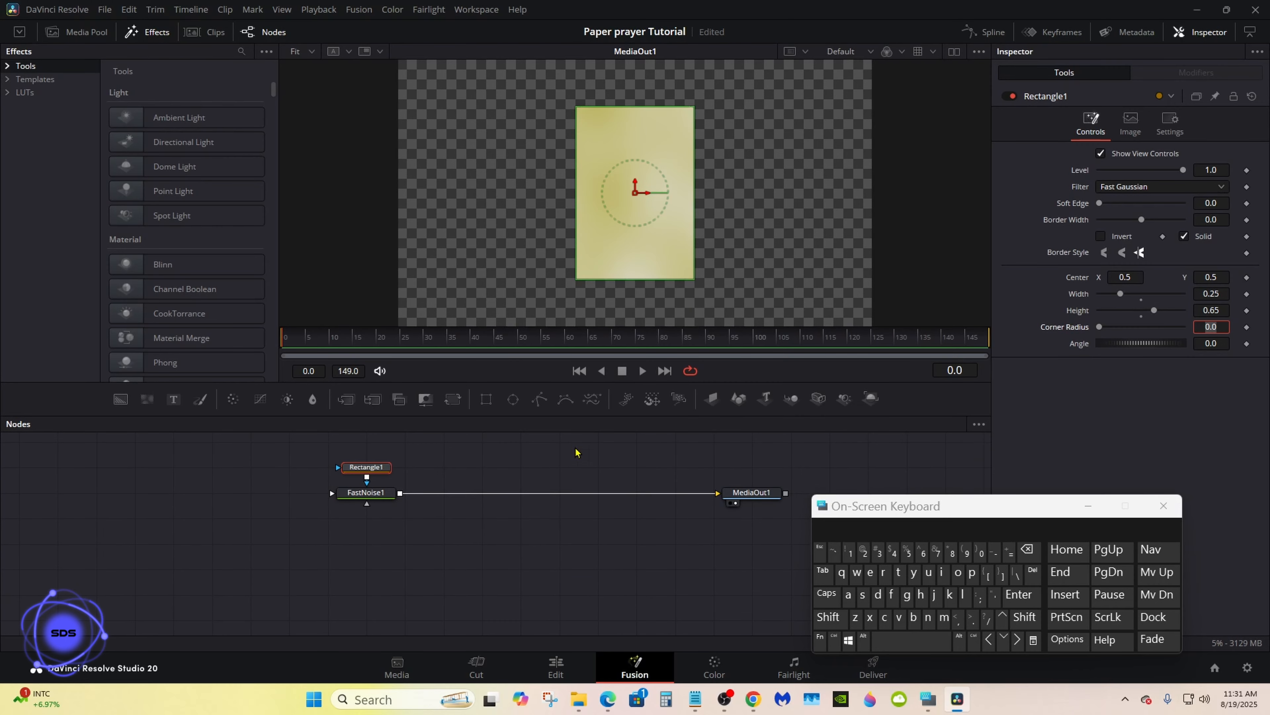
pyautogui.moveTo(367, 472); pyautogui.dragTo(367, 448)
pyautogui.click(366, 492)
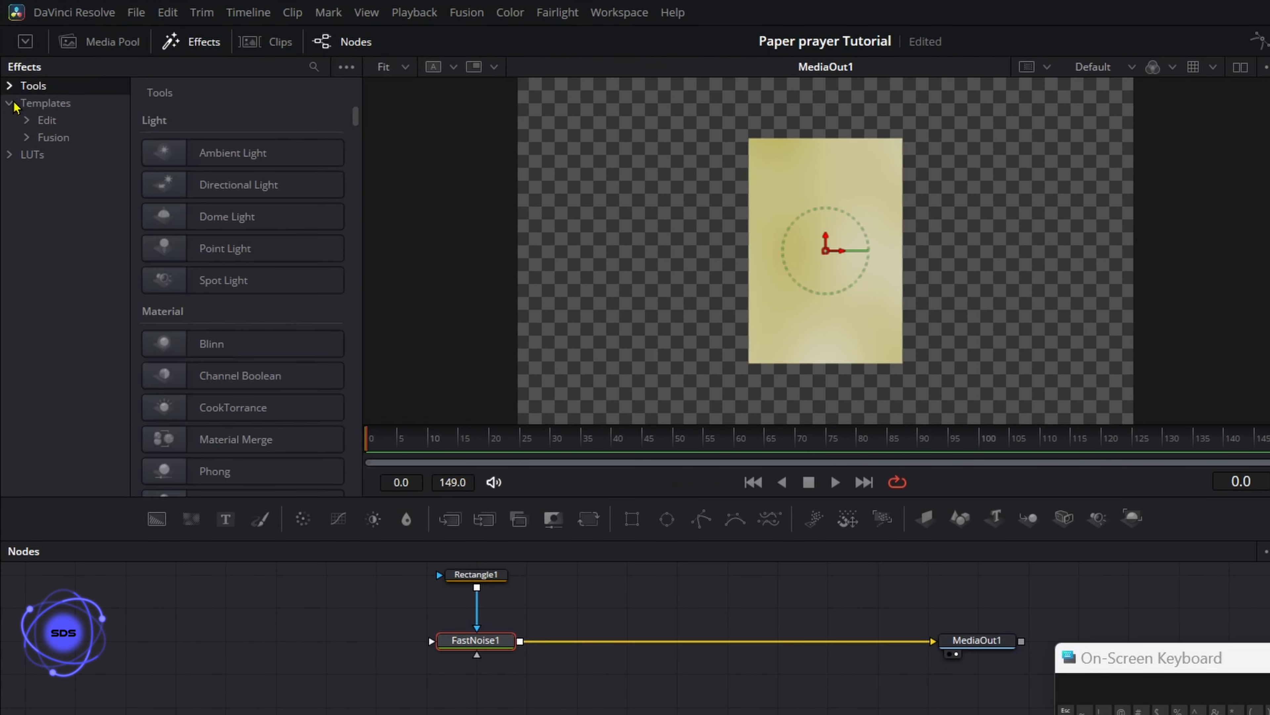
pyautogui.click(26, 121)
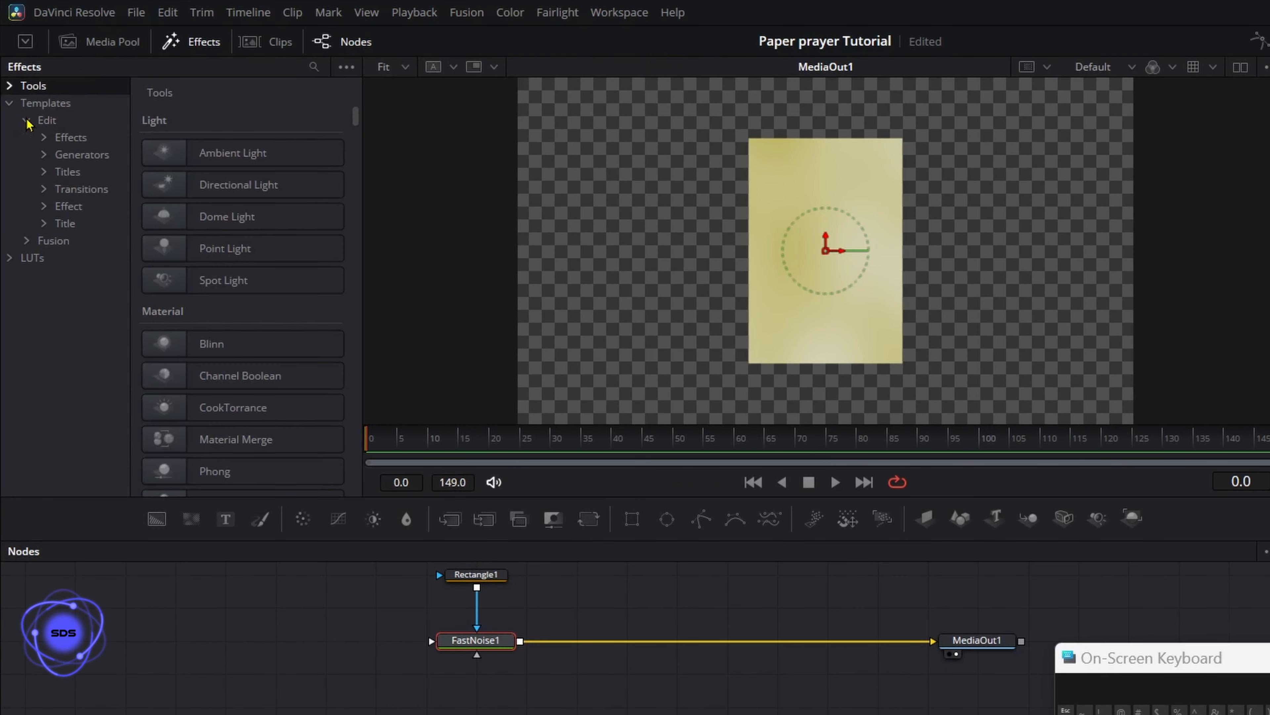
pyautogui.click(70, 136)
pyautogui.moveTo(354, 122); pyautogui.dragTo(595, 645)
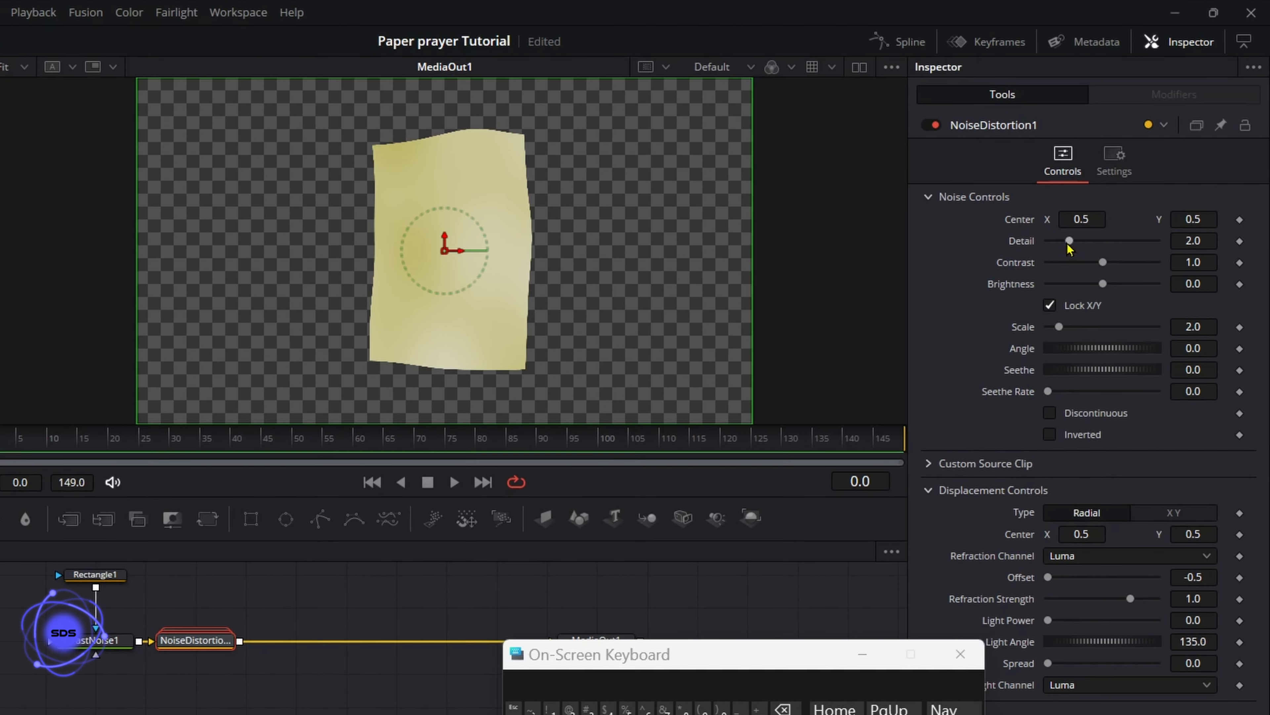
# Set the Detail of the noise distortion to 1.0
pyautogui.moveTo(1116, 185); pyautogui.dragTo(1110, 188)
pyautogui.click(1194, 241)
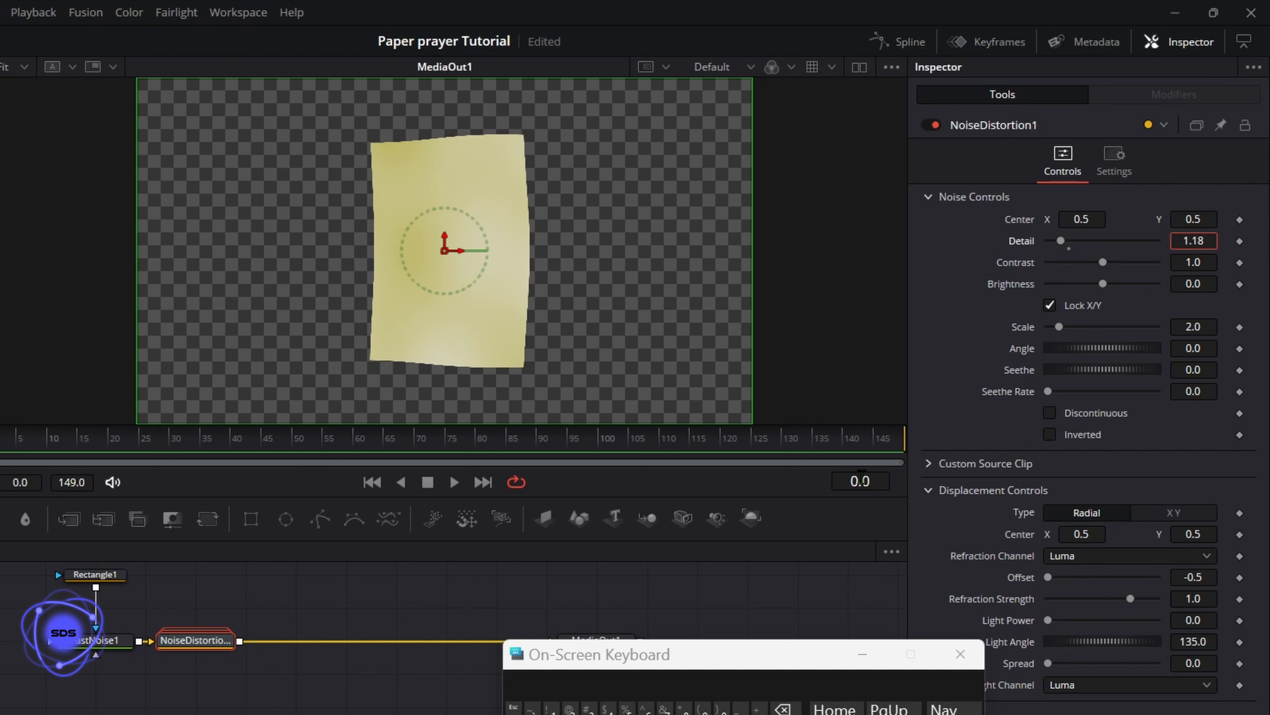
pyautogui.click(790, 708)
pyautogui.click(790, 708)
pyautogui.press('Tab')
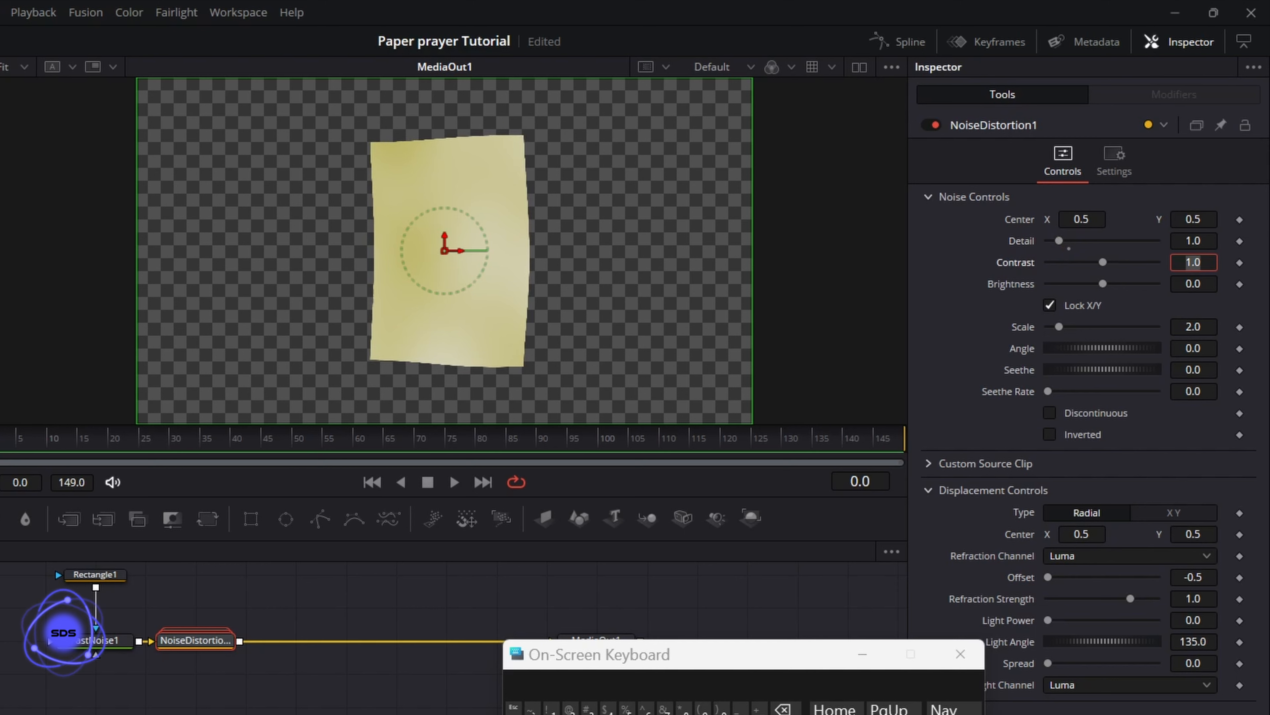
# Set the Scale of the noise distortion to 3.5, keeping X and Y locked
pyautogui.moveTo(1059, 326); pyautogui.dragTo(1067, 330)
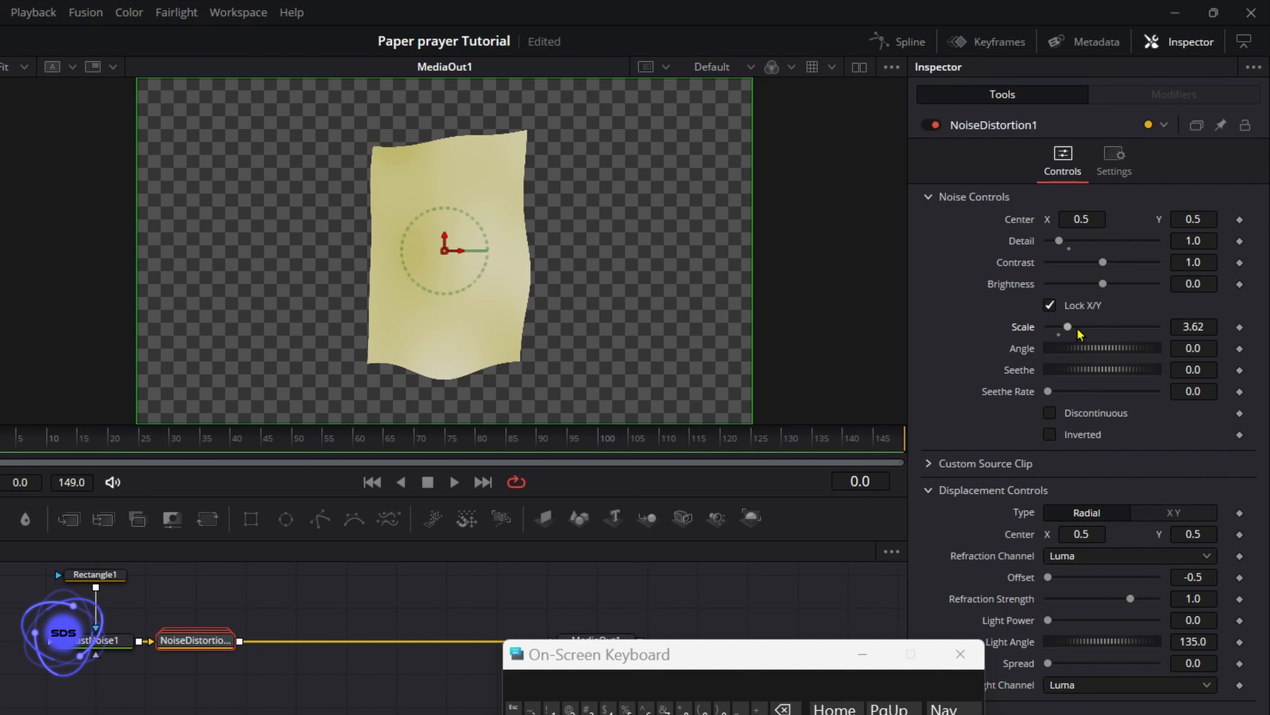
pyautogui.click(1209, 325)
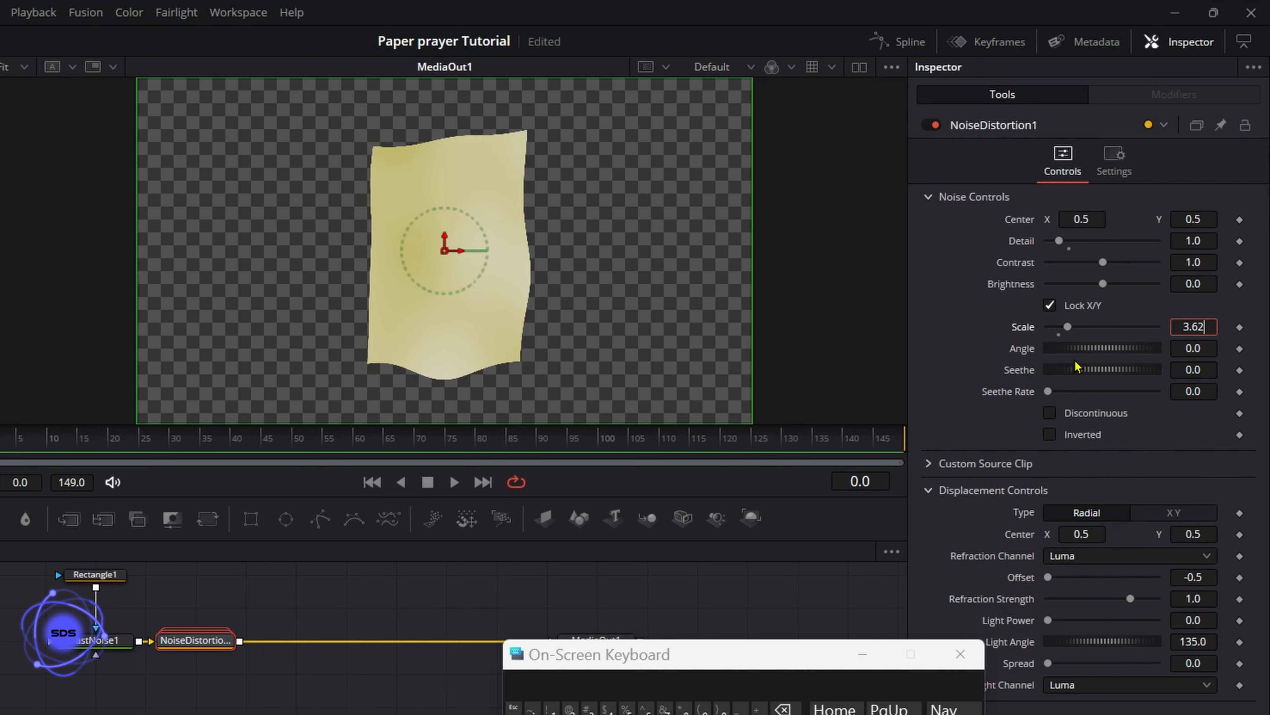
pyautogui.click(784, 708)
pyautogui.click(784, 708)
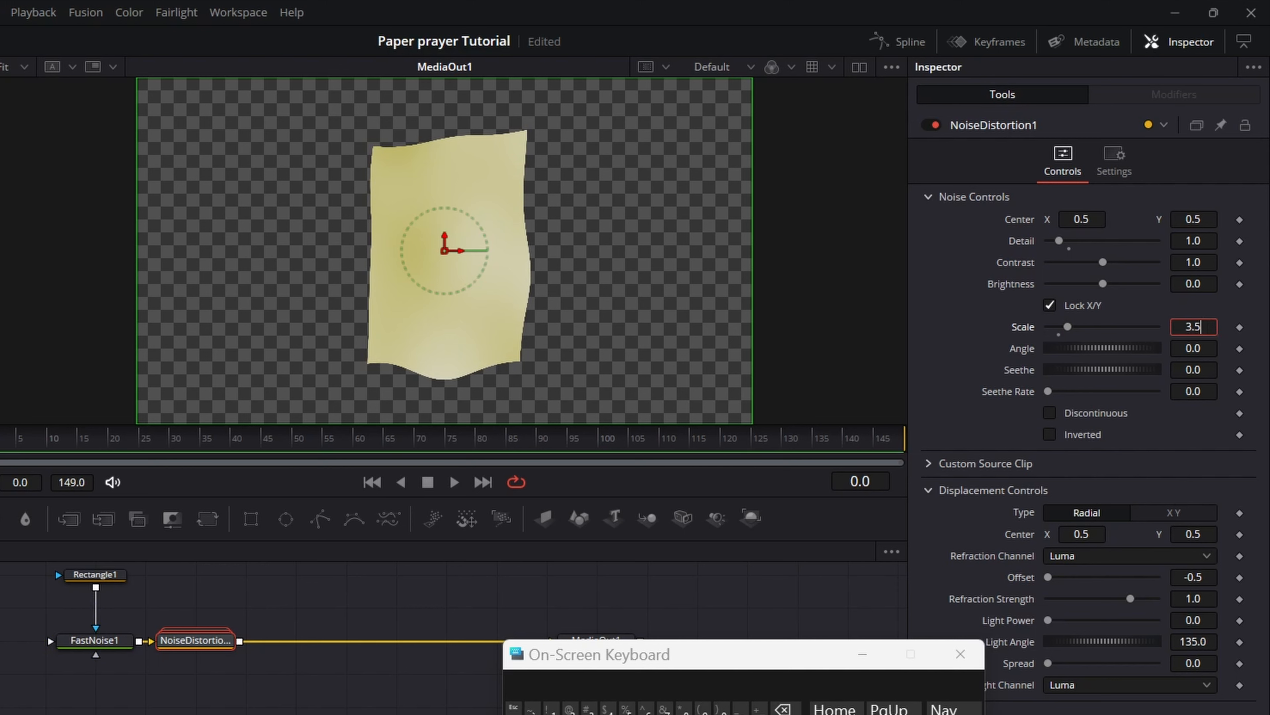
pyautogui.write('5')
pyautogui.press('Tab')
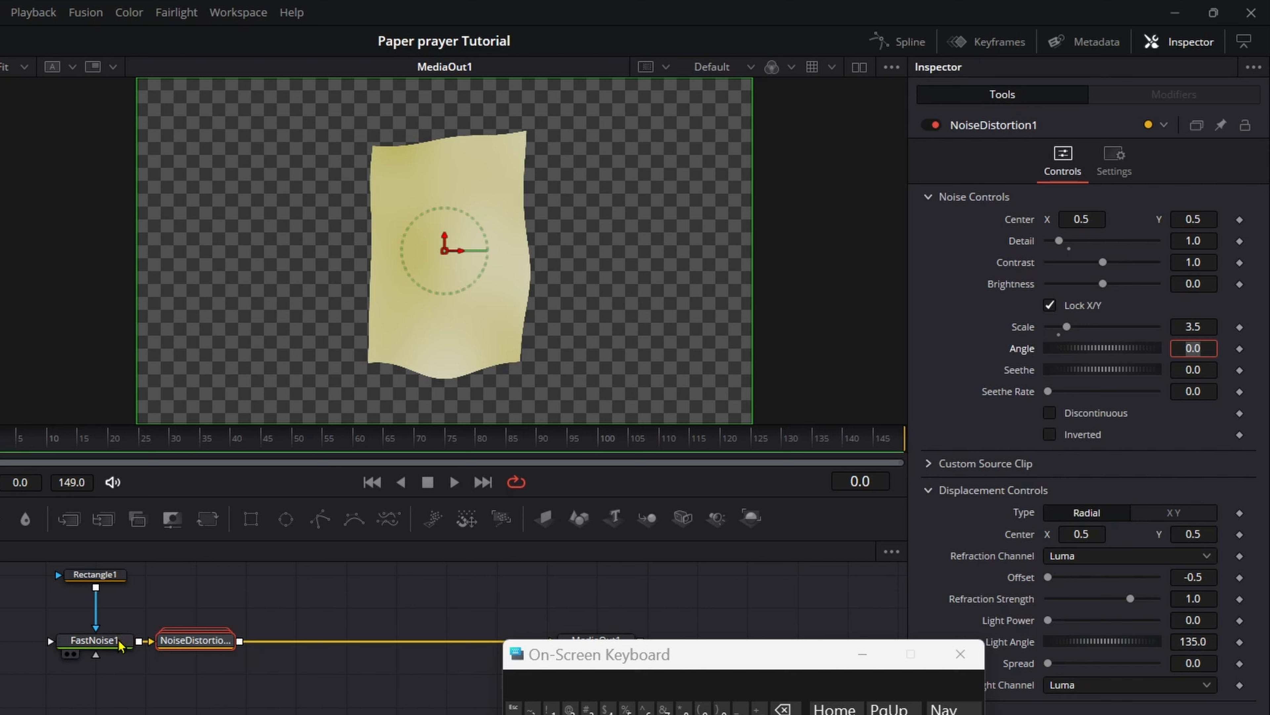
# Set the noise Detail of the FastNoise1 paper texture to 8
pyautogui.click(120, 644)
pyautogui.click(1010, 210)
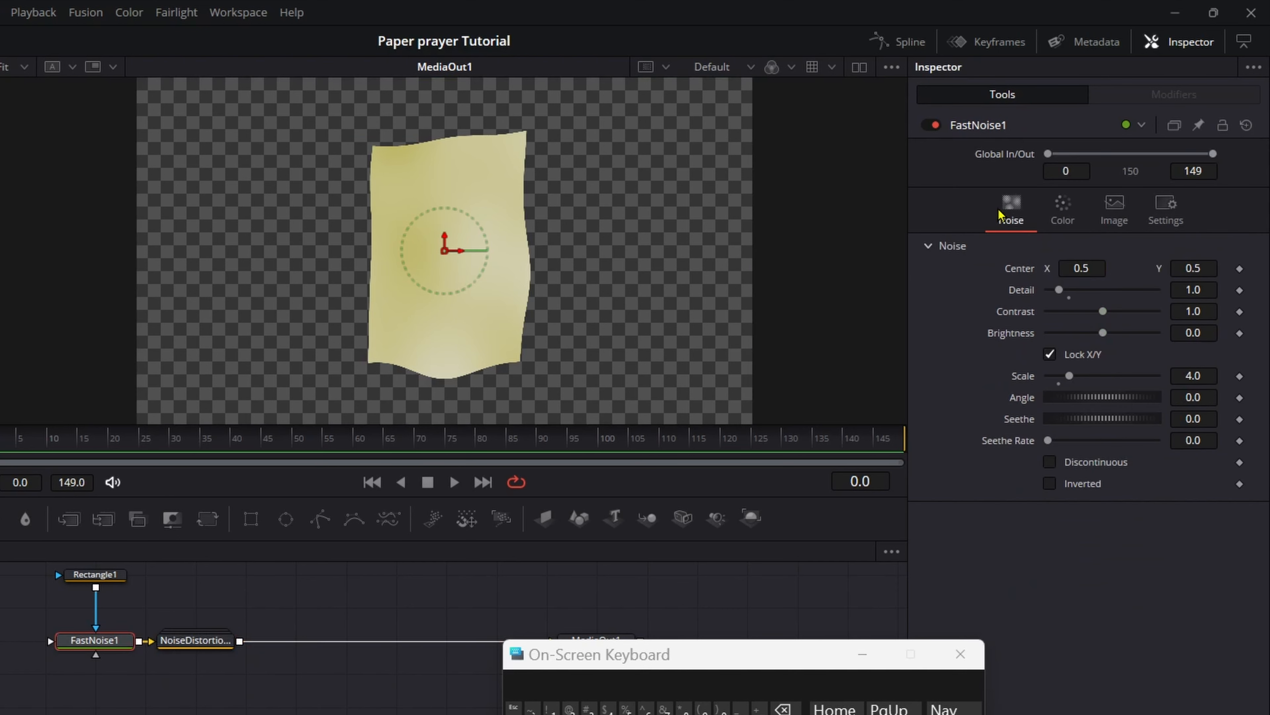
pyautogui.moveTo(1053, 286); pyautogui.dragTo(1114, 288)
pyautogui.click(1203, 290)
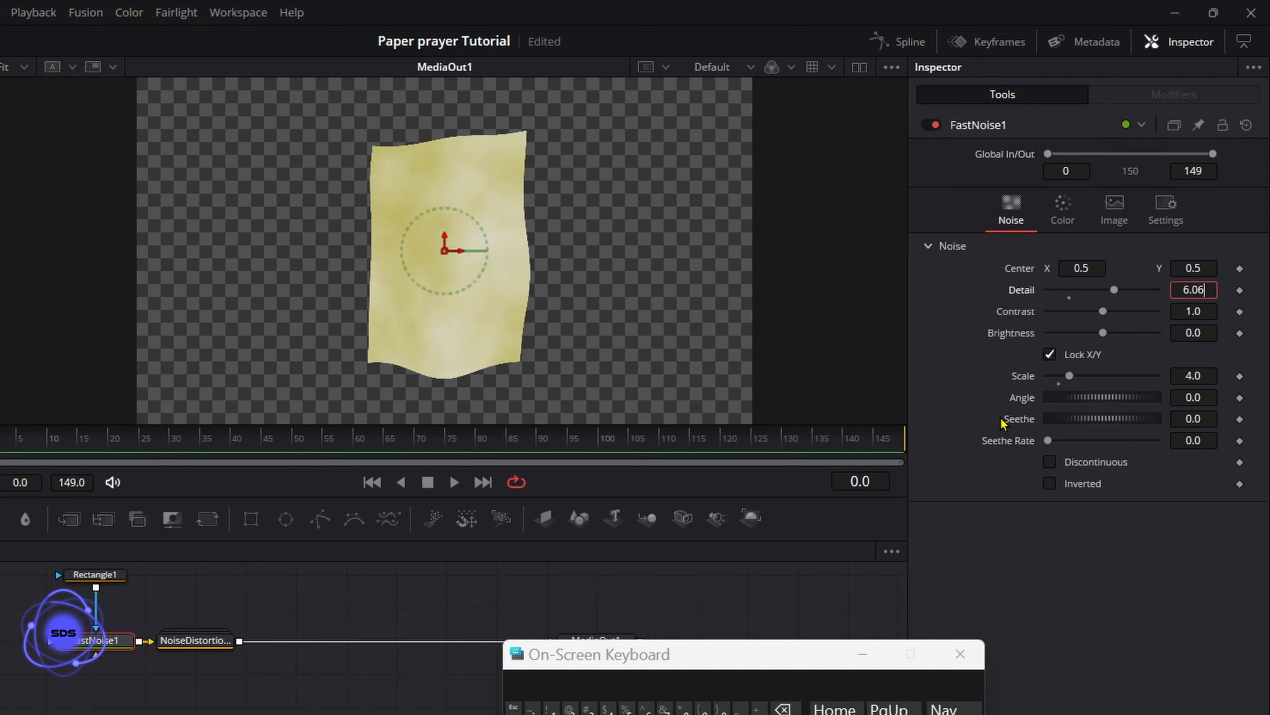
pyautogui.press('BackSpace')
pyautogui.press('BackSpace')
pyautogui.press('BackSpace')
pyautogui.press('BackSpace')
pyautogui.write('8')
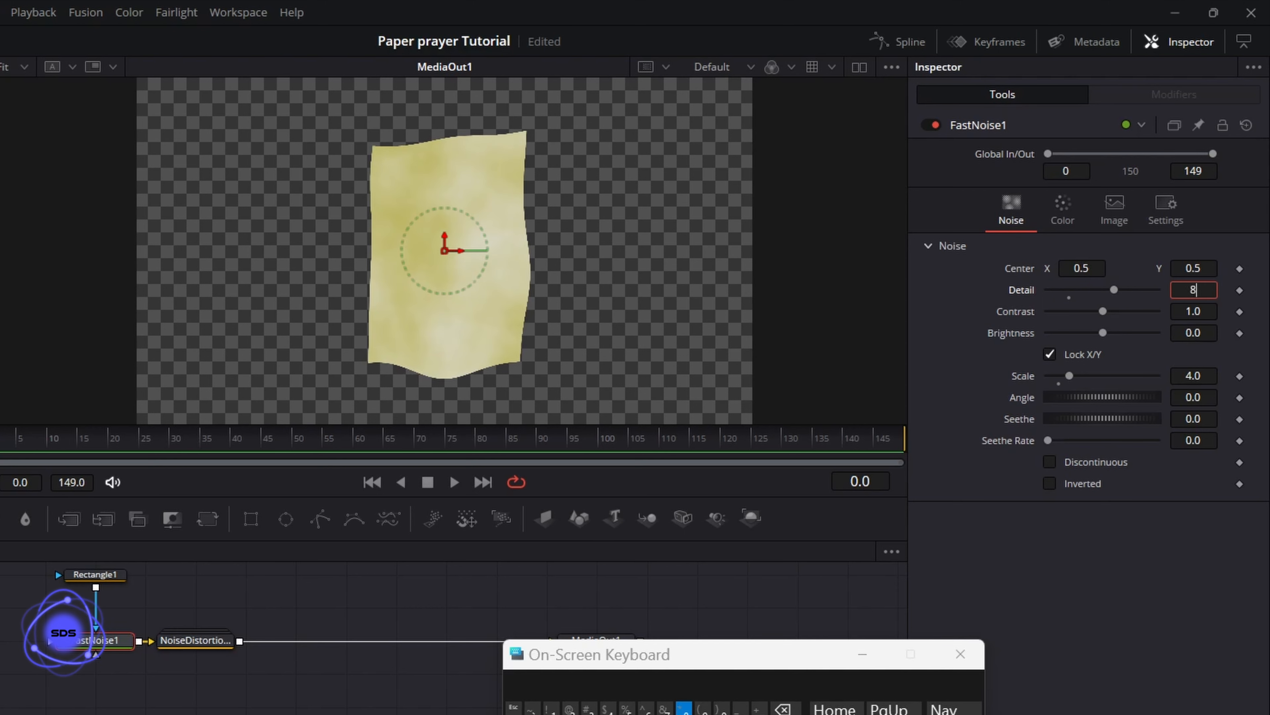
pyautogui.press('Tab')
# Insert the Paper Edge template effect between the noise distortion node and MediaOut1
pyautogui.moveTo(719, 668); pyautogui.dragTo(774, 676)
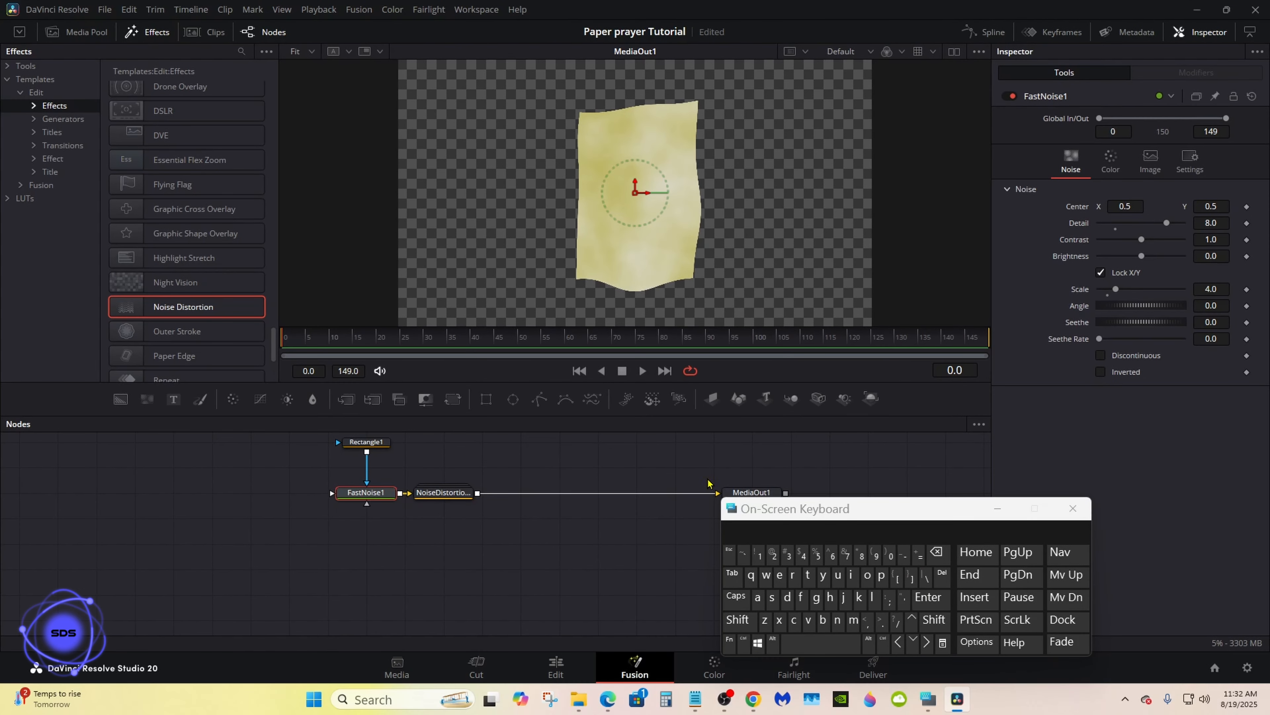
pyautogui.moveTo(749, 491); pyautogui.dragTo(710, 491)
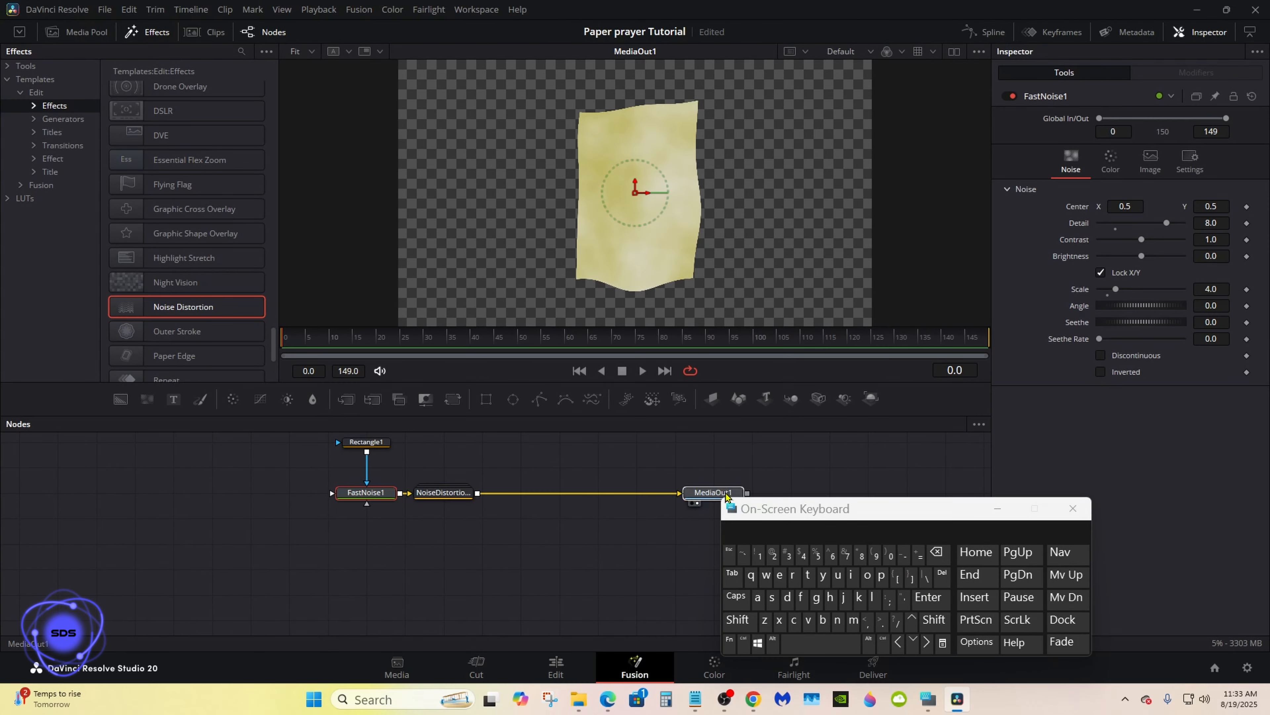
pyautogui.click(360, 443)
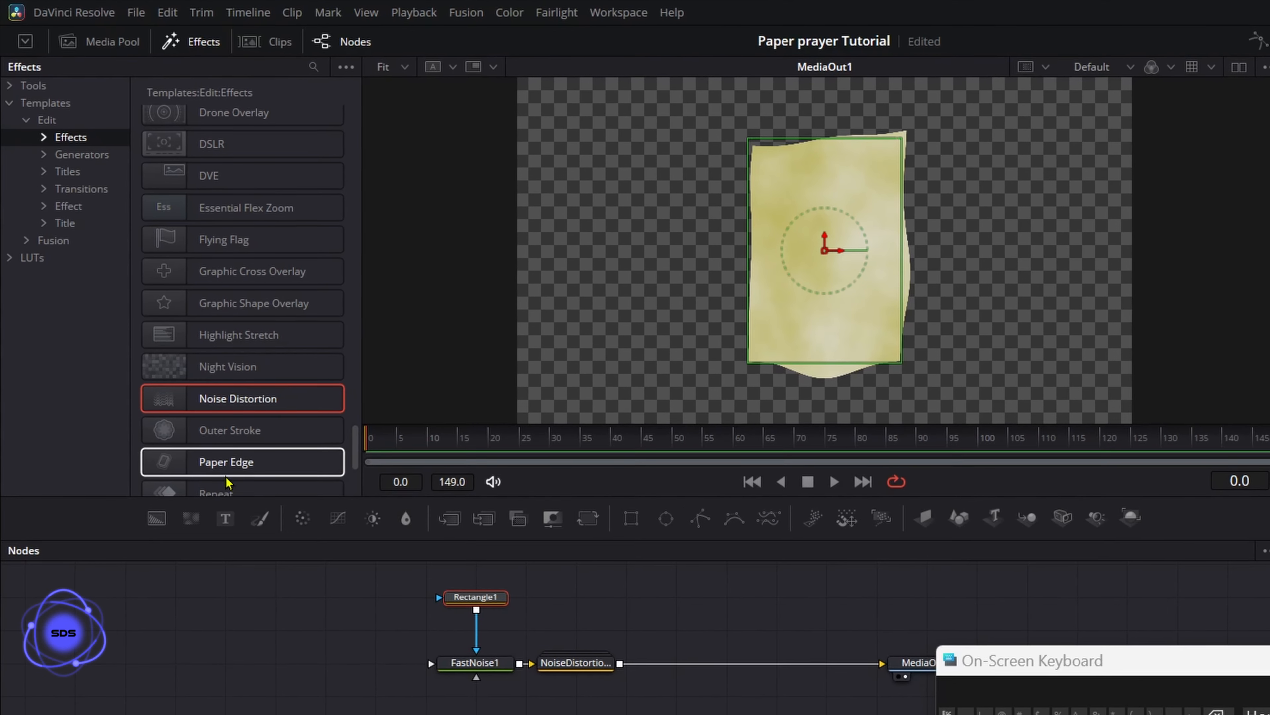
pyautogui.click(283, 465)
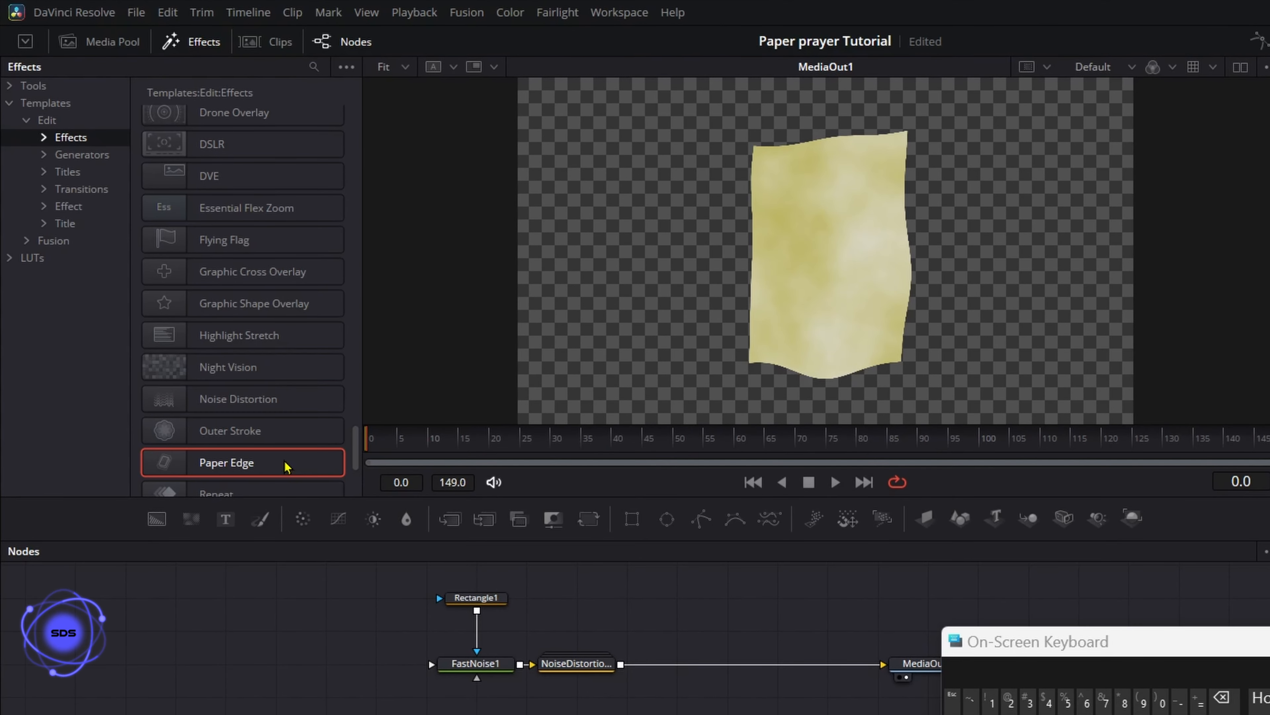
pyautogui.moveTo(286, 465); pyautogui.dragTo(668, 666)
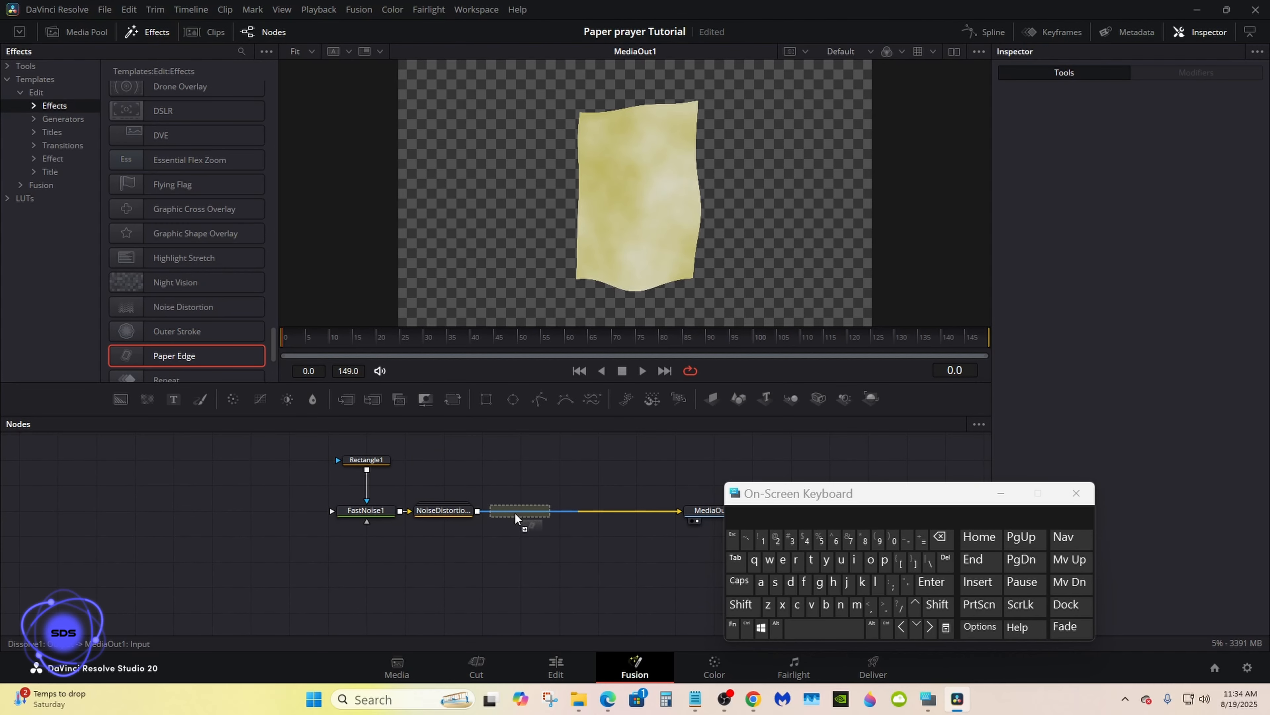
pyautogui.moveTo(515, 514)
pyautogui.mouseDown()
pyautogui.moveTo(523, 490)
pyautogui.moveTo(520, 511)
pyautogui.mouseUp()
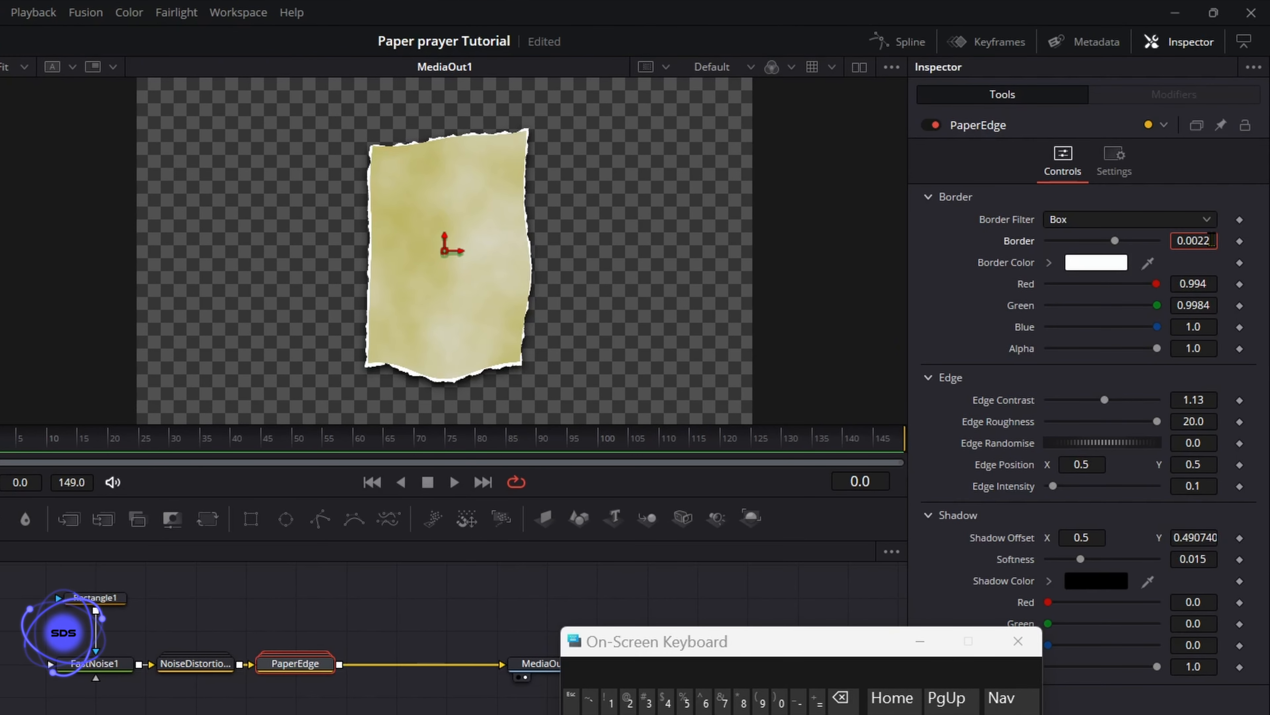
# Set the paper edge's Border to 0.005 and its Edge Intensity to 0.15
pyautogui.click(841, 700)
pyautogui.click(841, 700)
pyautogui.click(685, 699)
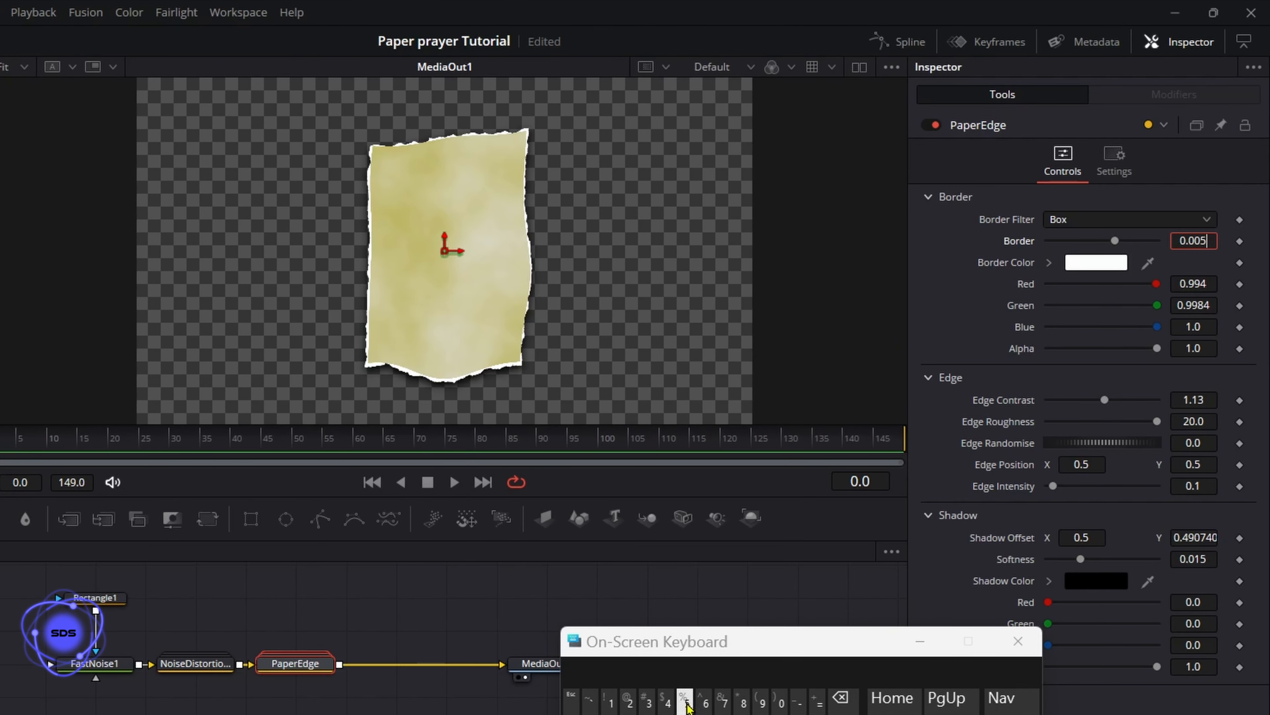
pyautogui.press('Tab')
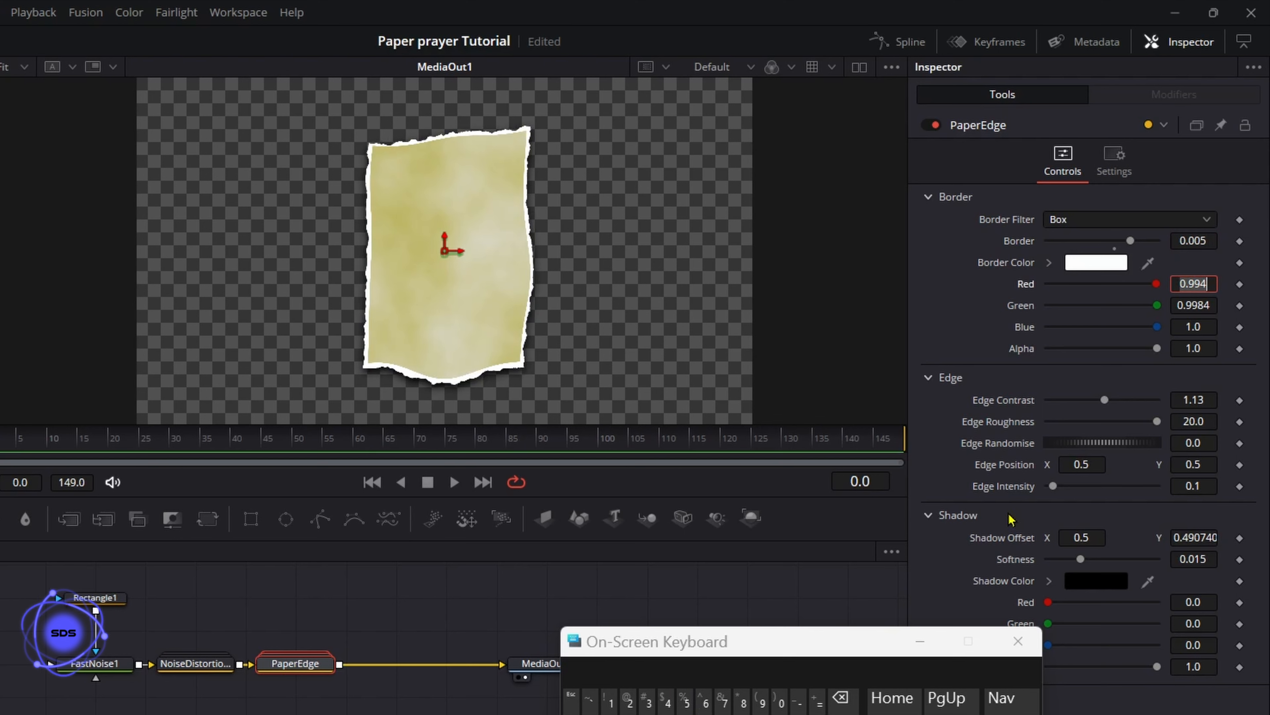
pyautogui.click(1214, 486)
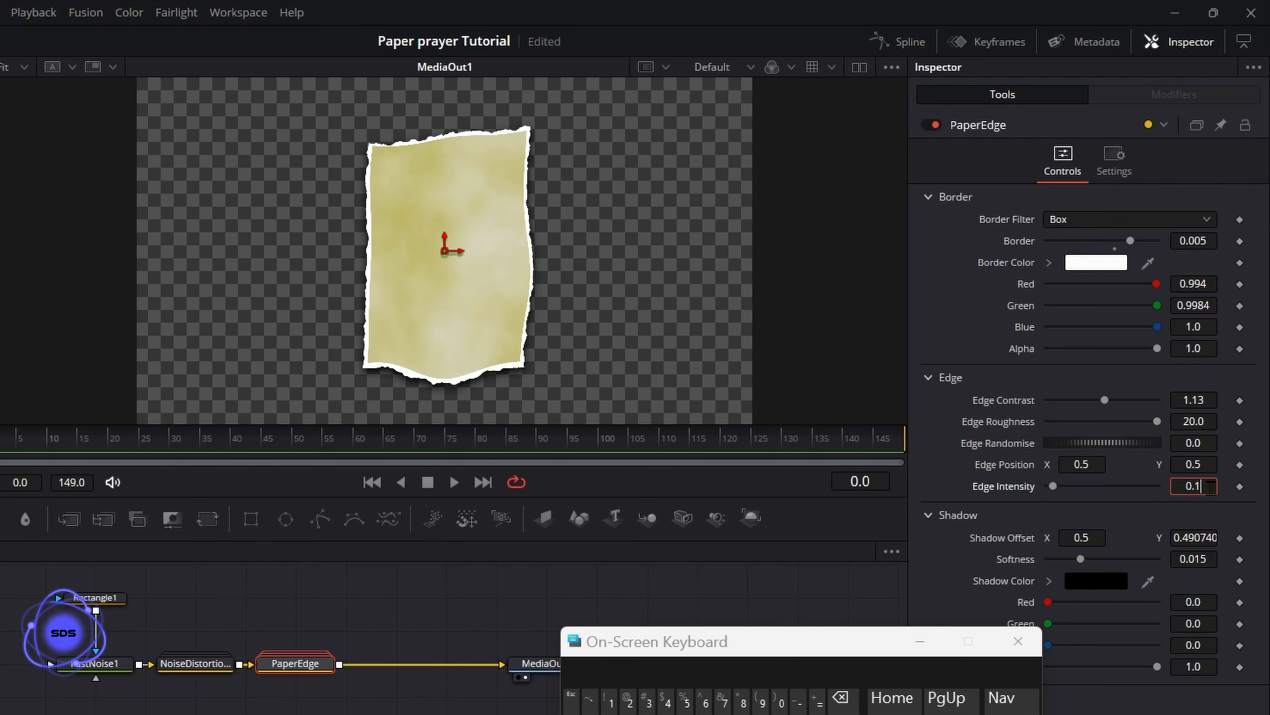
pyautogui.click(684, 700)
pyautogui.press('Tab')
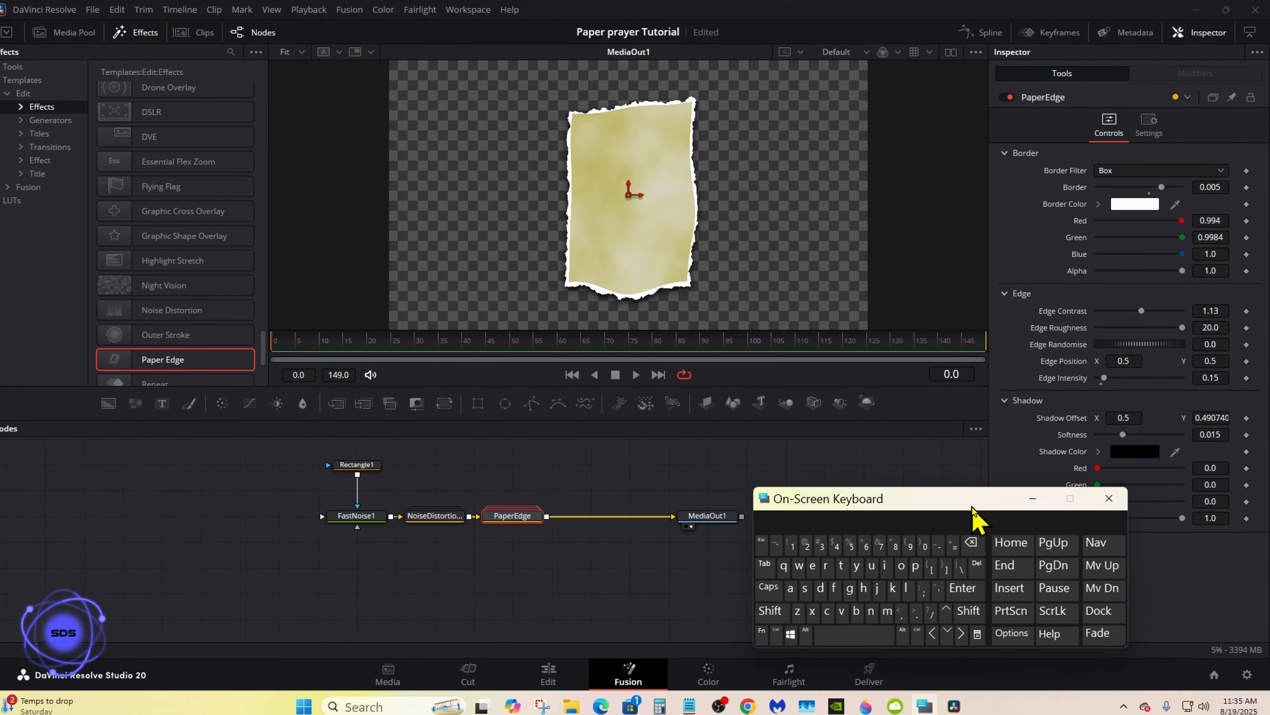
# Change the paper edge's border color to the saved custom yellow, darkened to #958b32
pyautogui.moveTo(919, 502); pyautogui.dragTo(969, 504)
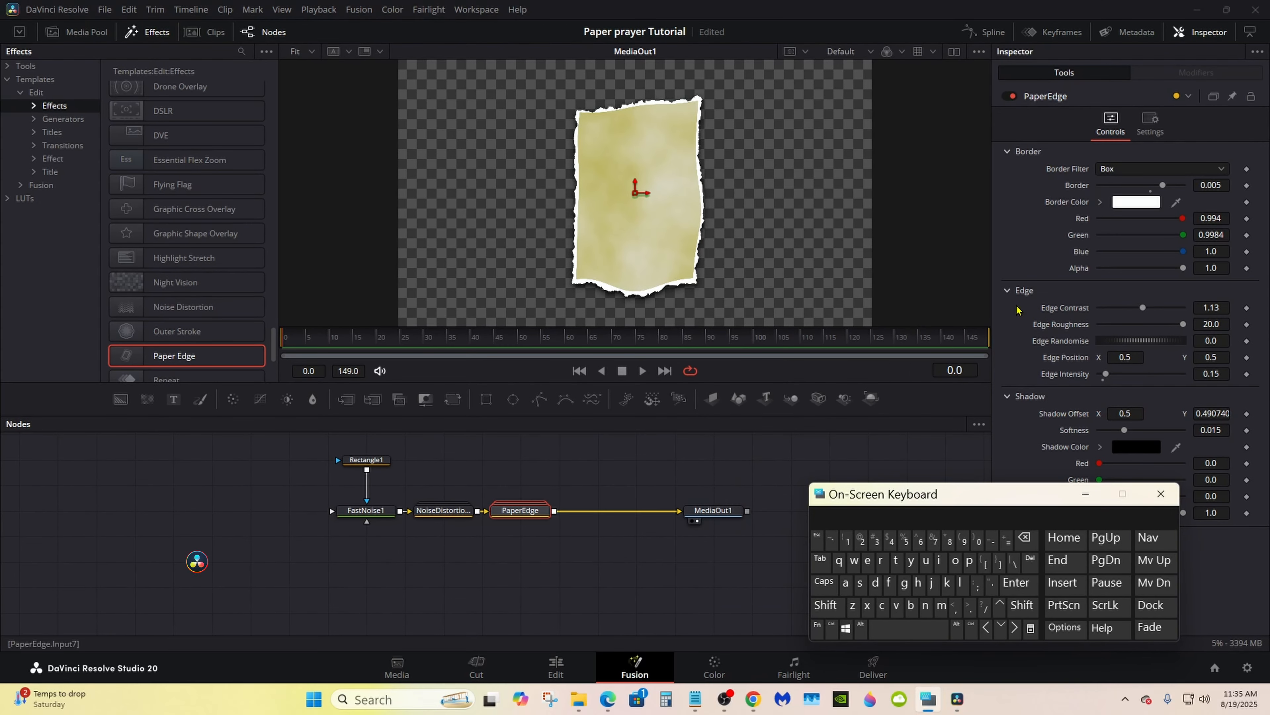
pyautogui.click(1146, 202)
pyautogui.click(474, 422)
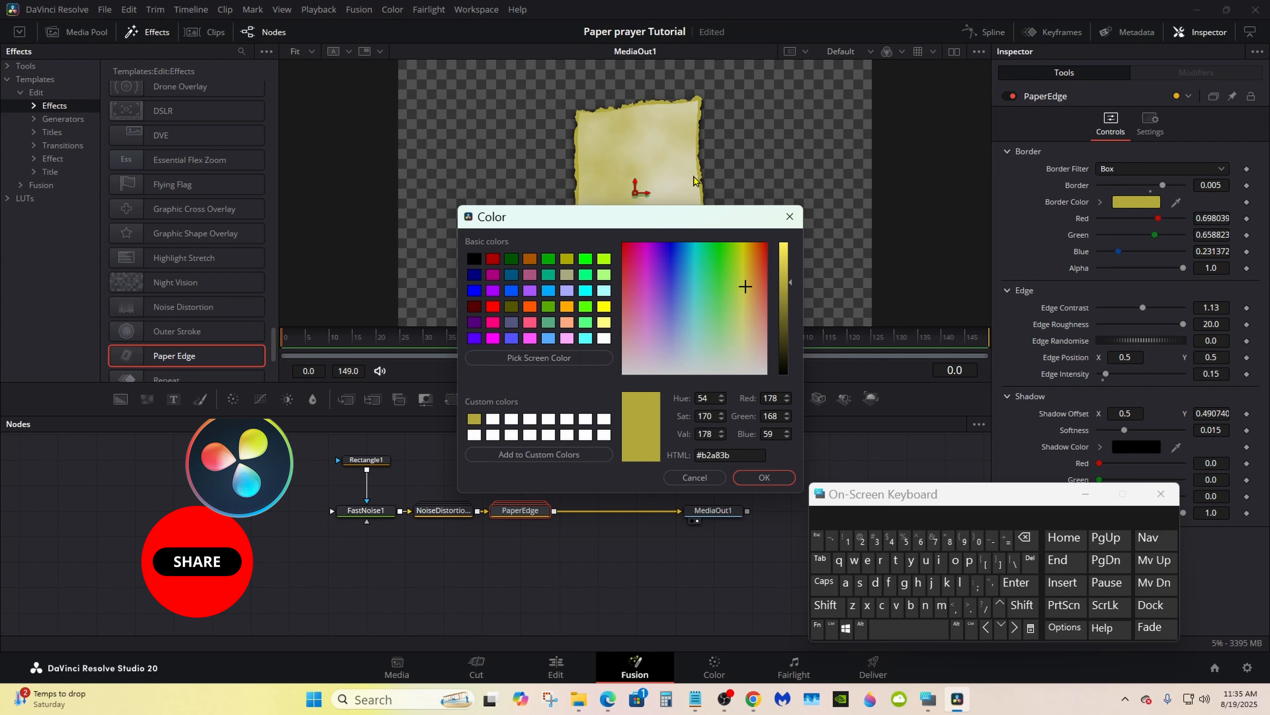
pyautogui.moveTo(790, 282); pyautogui.dragTo(793, 303)
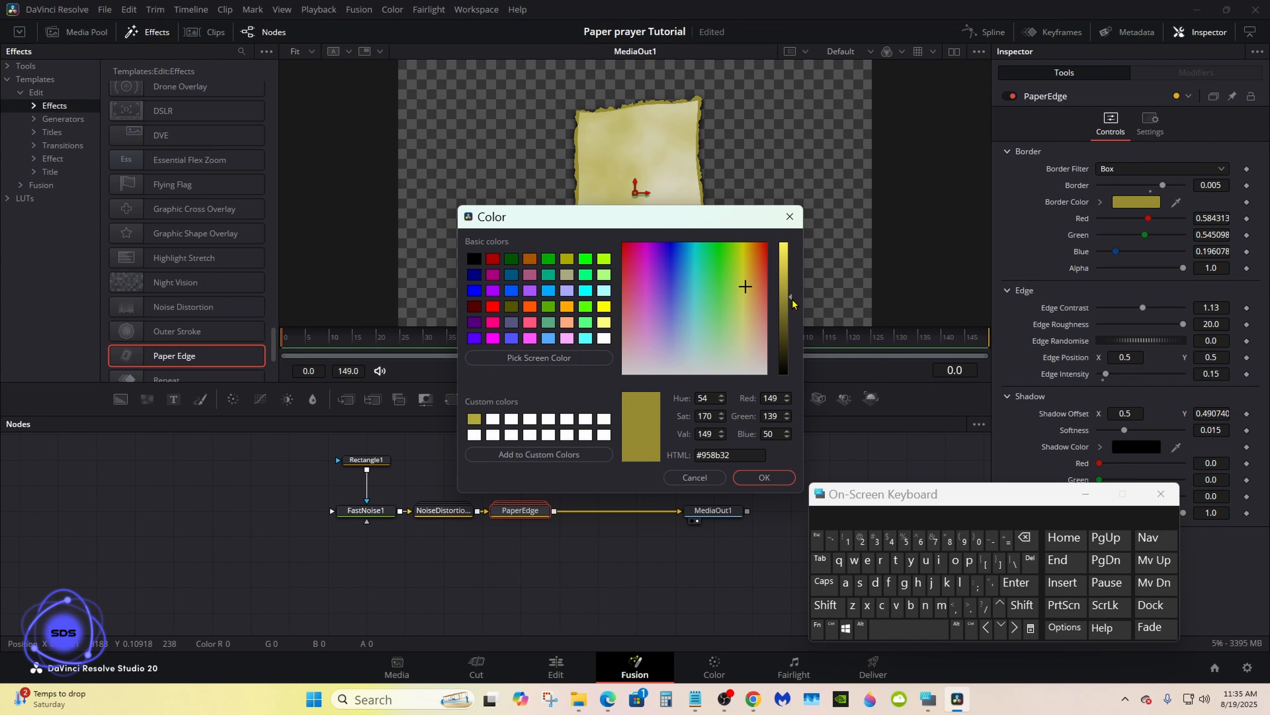
pyautogui.click(765, 477)
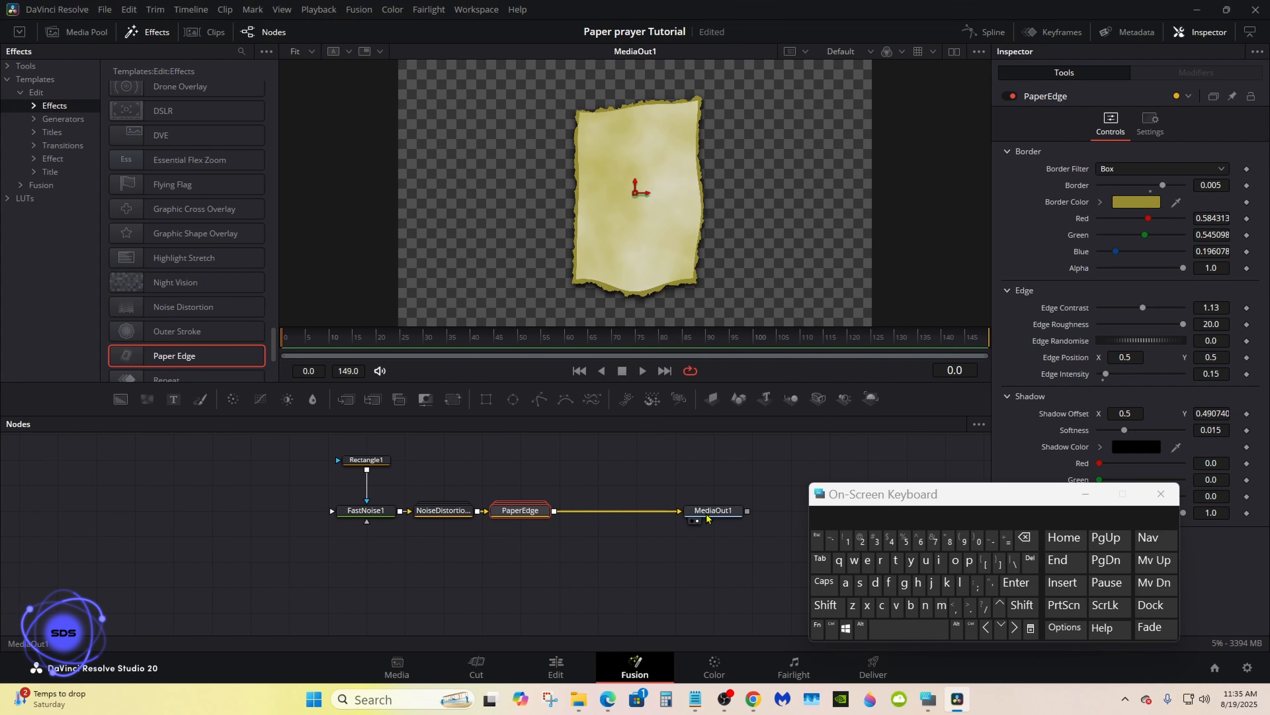
# Insert the Flying Flag template effect between PaperEdge and MediaOut1, and scrub the playhead to frame 72 to preview the motion
pyautogui.moveTo(708, 518); pyautogui.dragTo(746, 518)
pyautogui.click(529, 515)
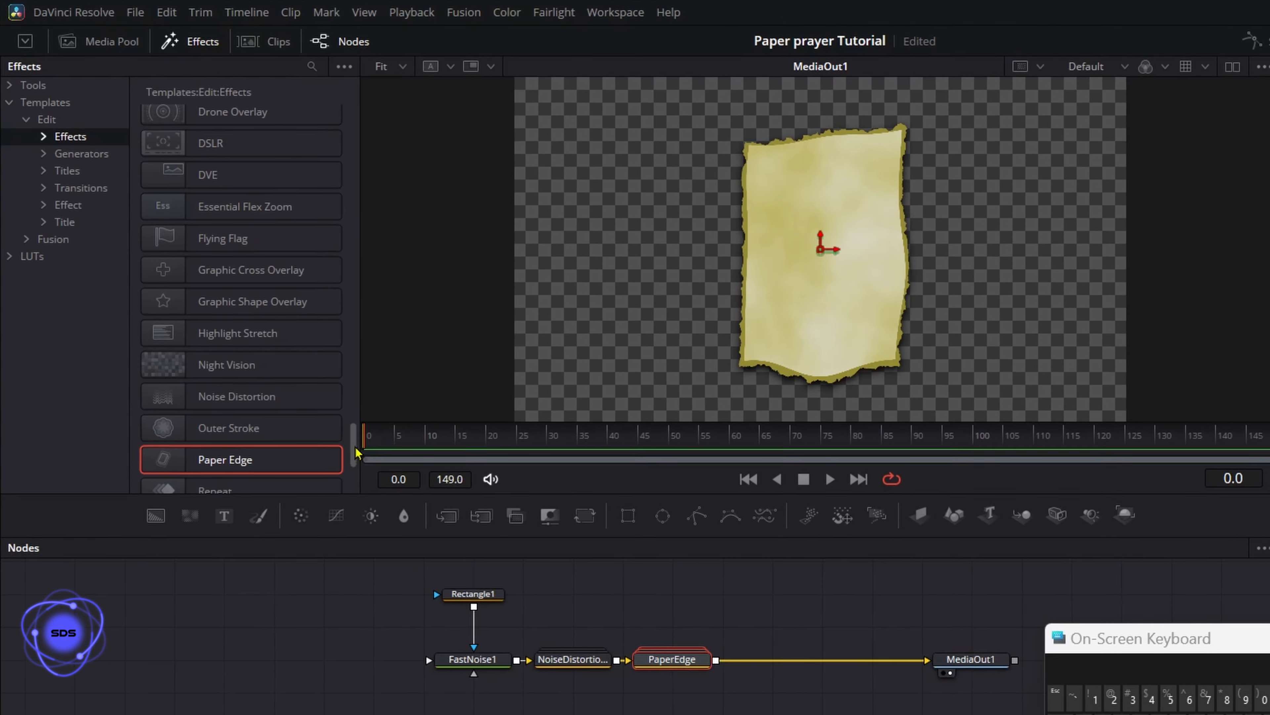
pyautogui.scroll(-1, 271, 350)
pyautogui.scroll(8, 354, 450)
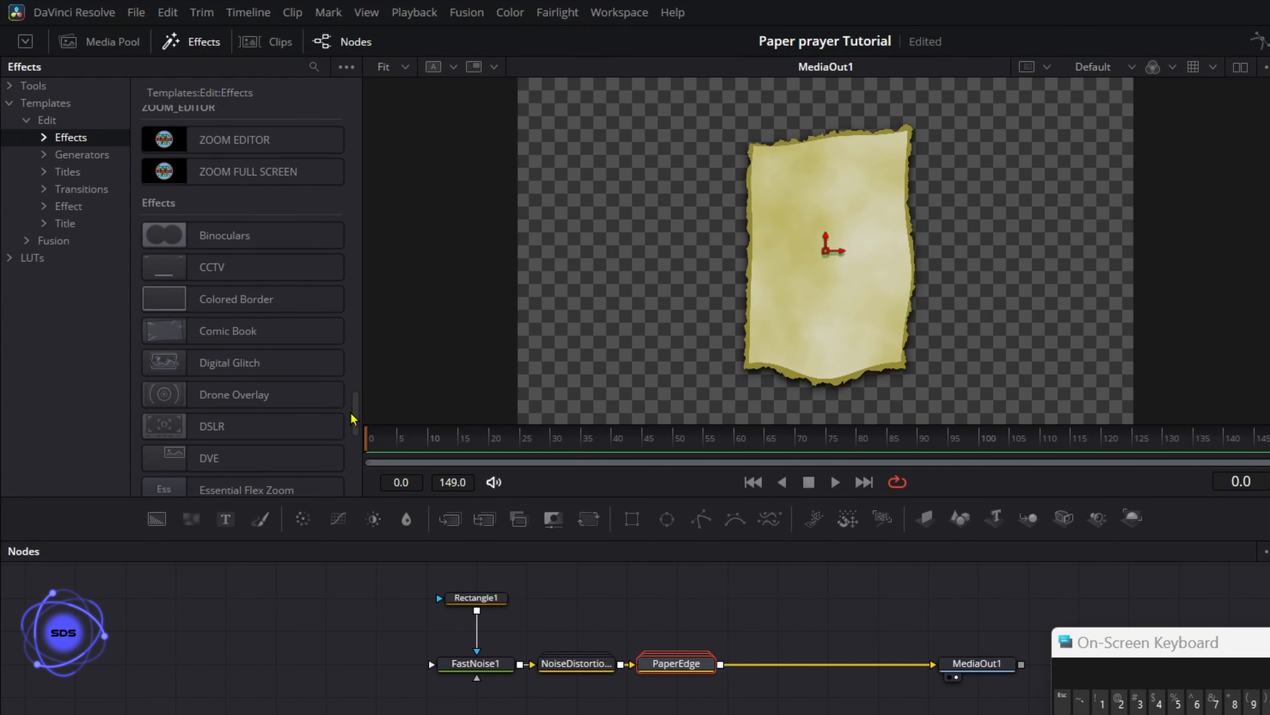
pyautogui.scroll(-3, 351, 426)
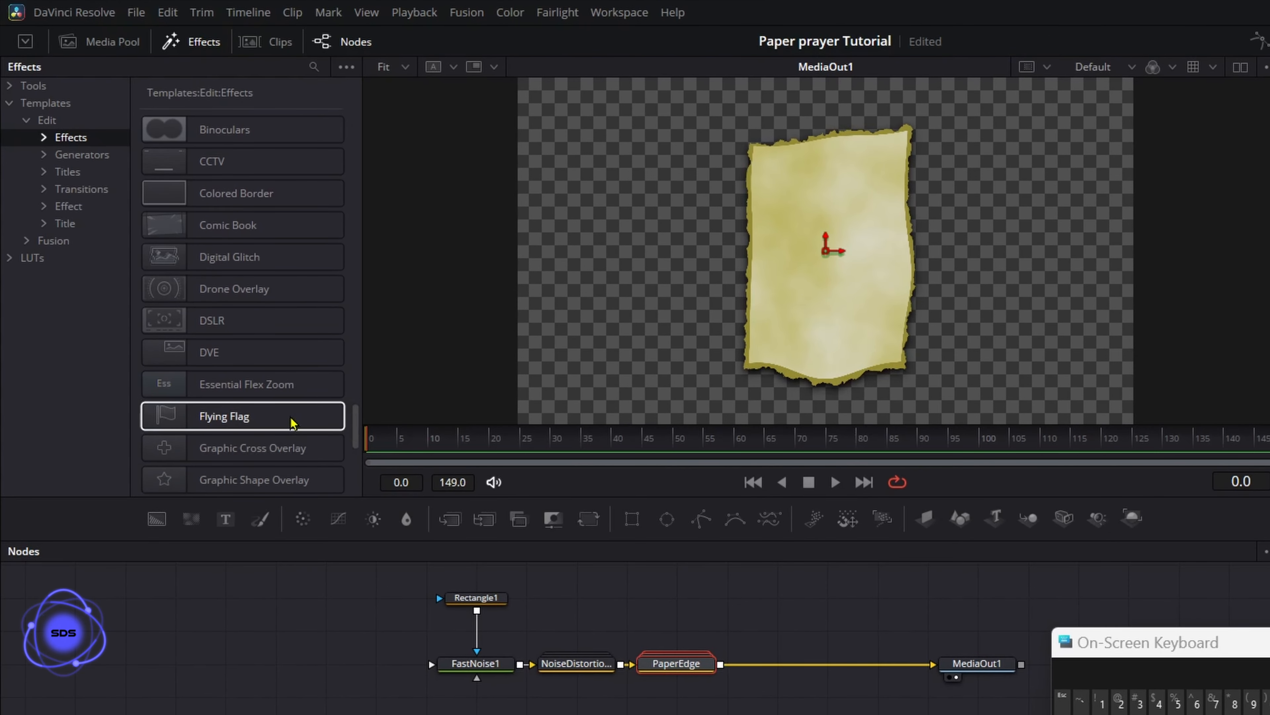
pyautogui.moveTo(291, 423); pyautogui.dragTo(874, 677)
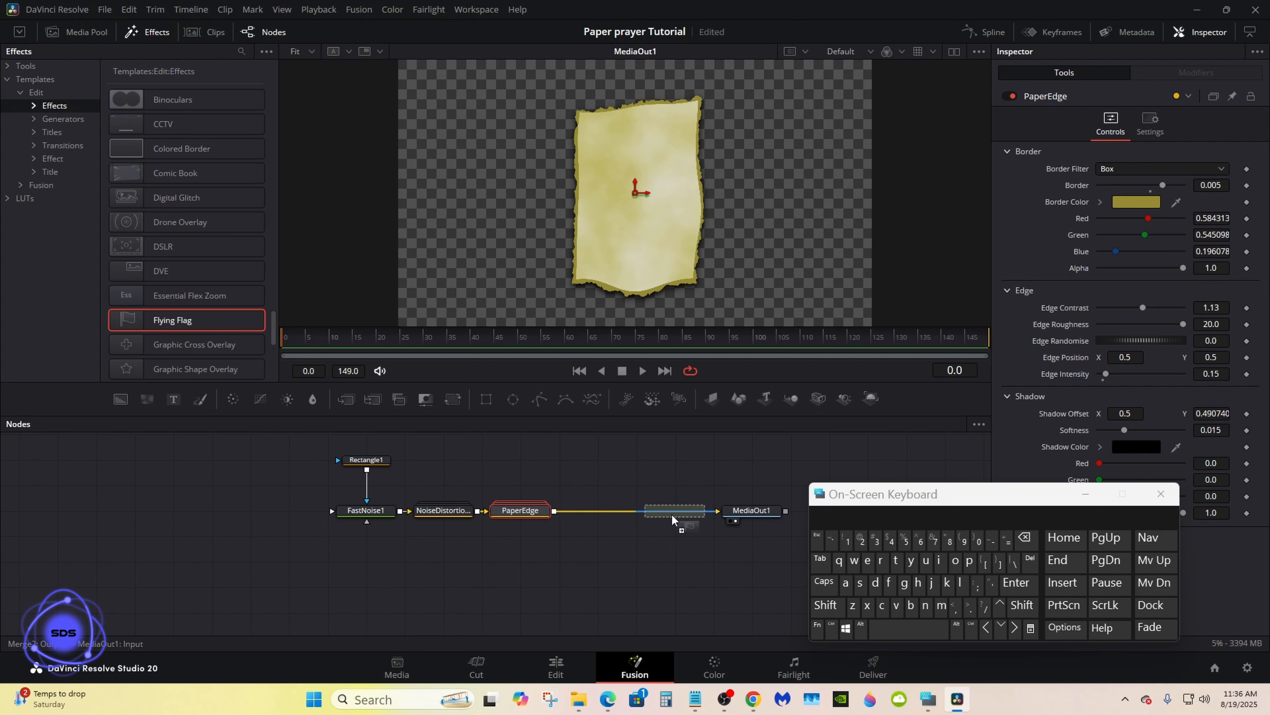
pyautogui.moveTo(672, 519); pyautogui.dragTo(675, 521)
pyautogui.moveTo(368, 340); pyautogui.dragTo(625, 341)
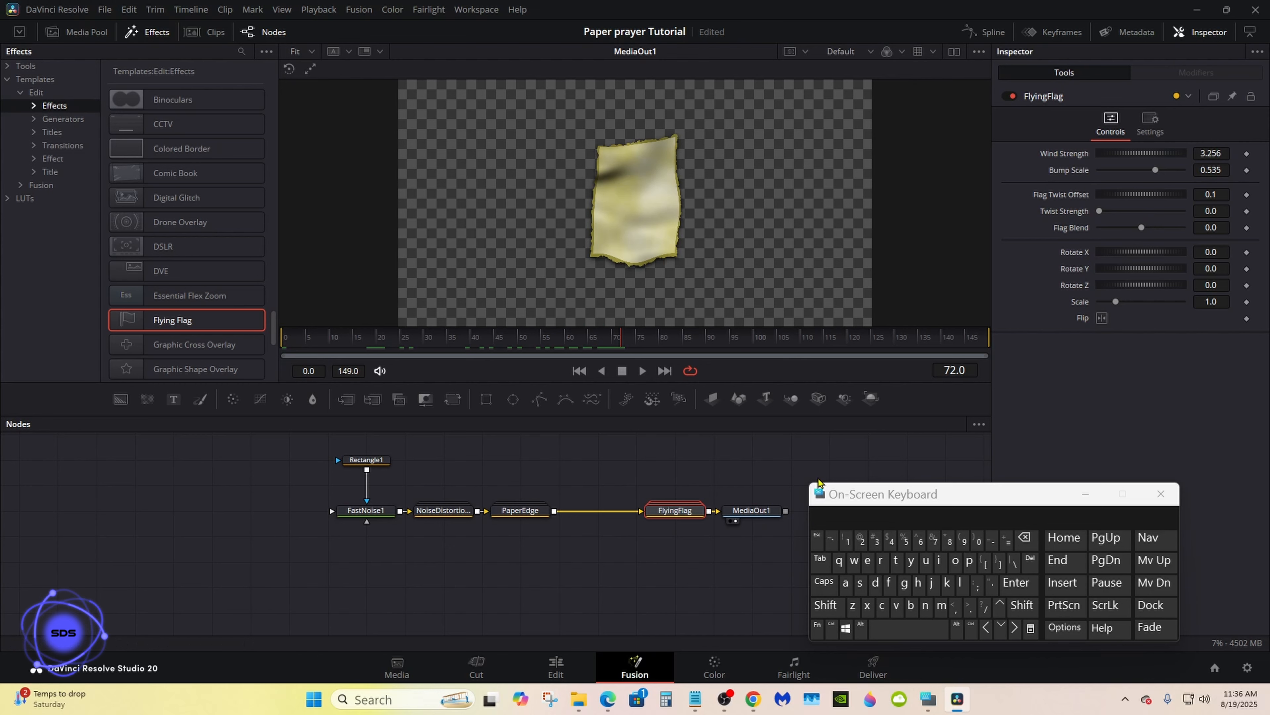
# Add a Transform node between FlyingFlag and MediaOut1 and enlarge the paper to a size of 1.38
pyautogui.moveTo(831, 494); pyautogui.dragTo(921, 504)
pyautogui.moveTo(781, 512); pyautogui.dragTo(859, 512)
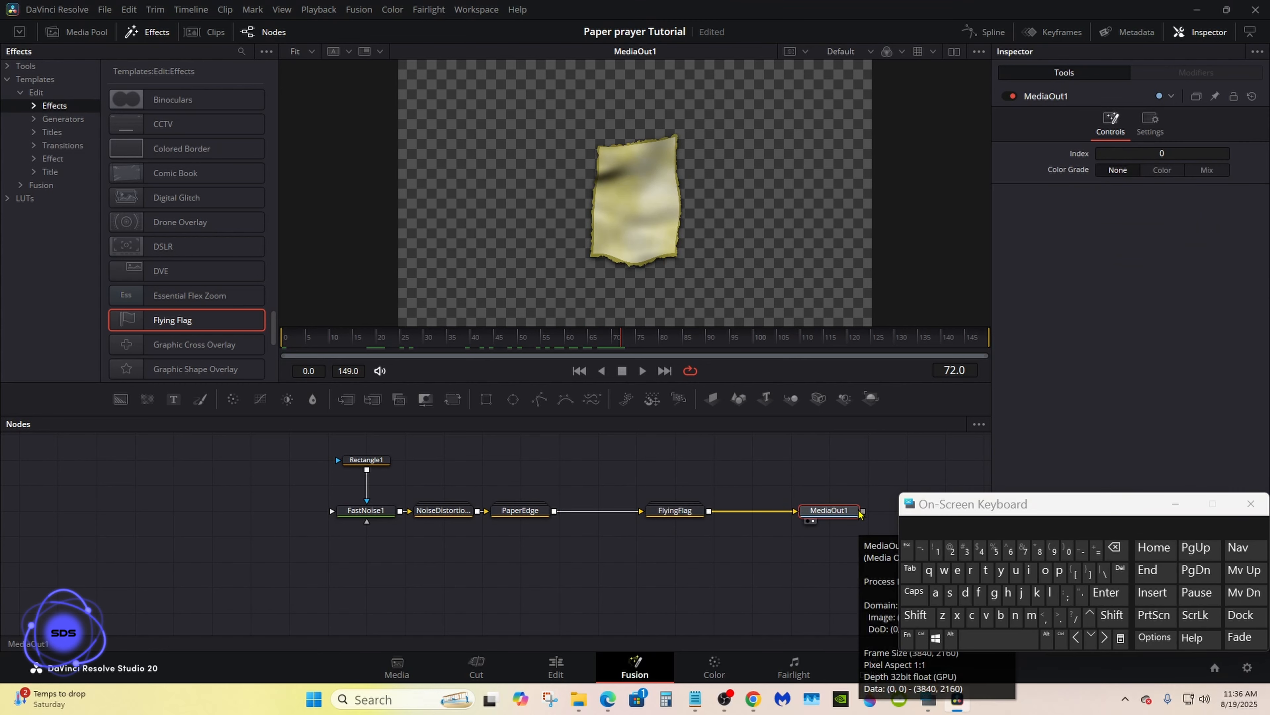
pyautogui.click(675, 510)
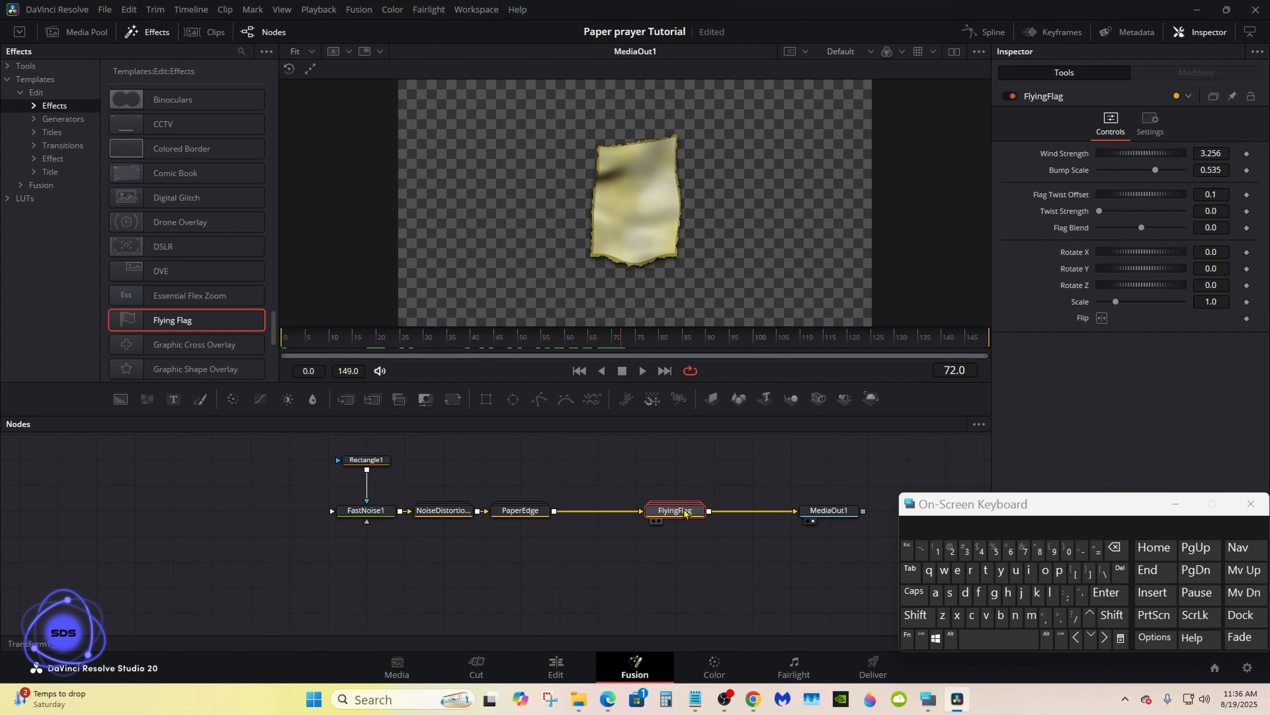
pyautogui.click(452, 399)
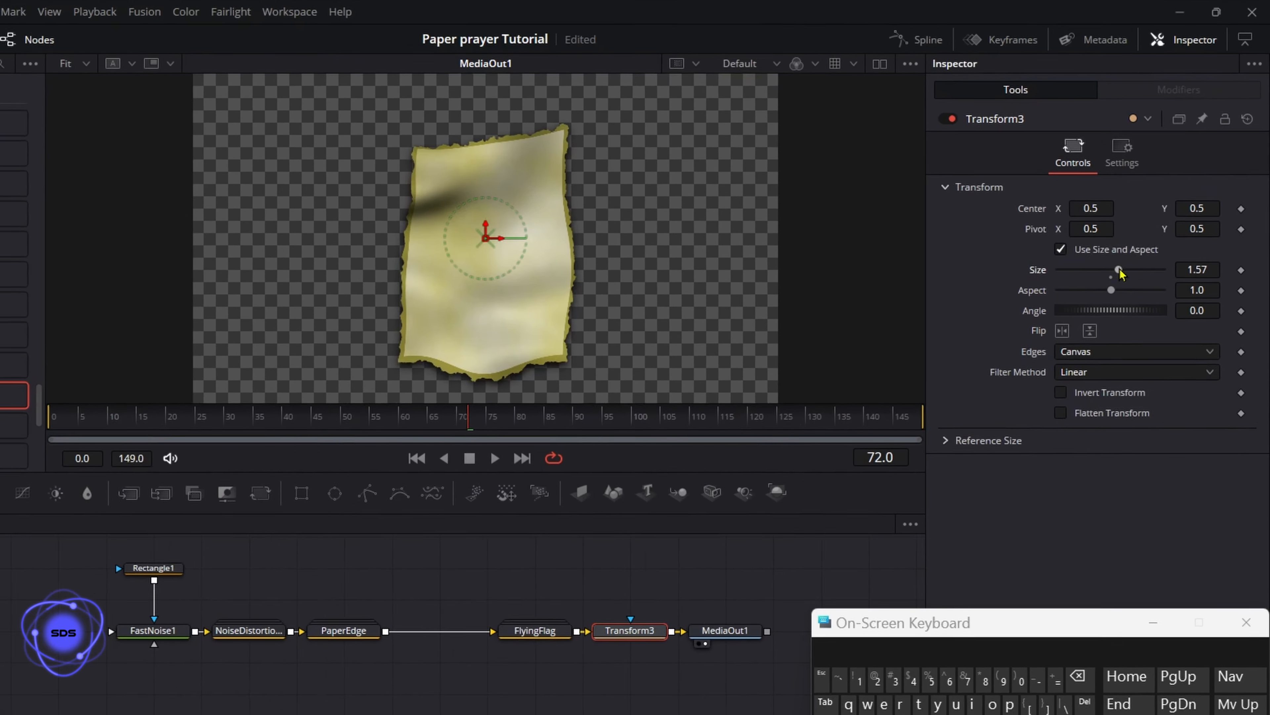
pyautogui.moveTo(1141, 218); pyautogui.dragTo(1146, 220)
pyautogui.moveTo(1109, 285); pyautogui.dragTo(1107, 284)
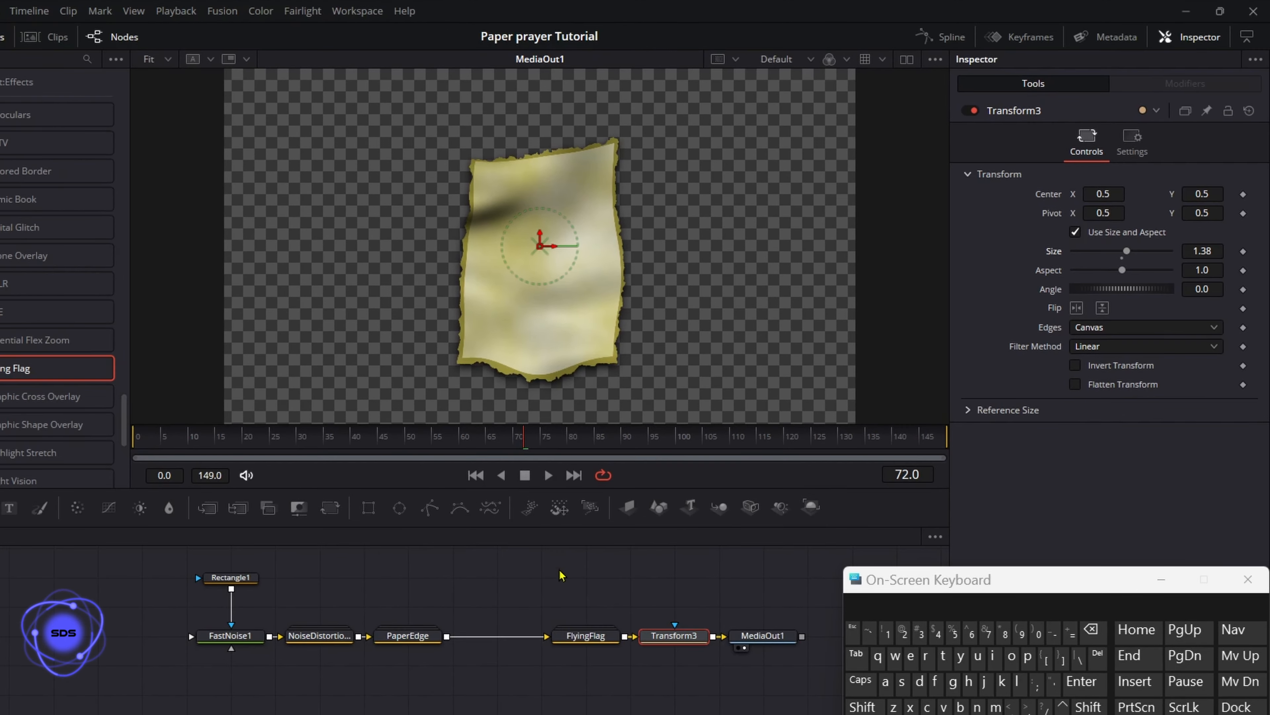
# Set FlyingFlag's Flag Twist Offset to 0 and play the animation to check the motion
pyautogui.click(590, 634)
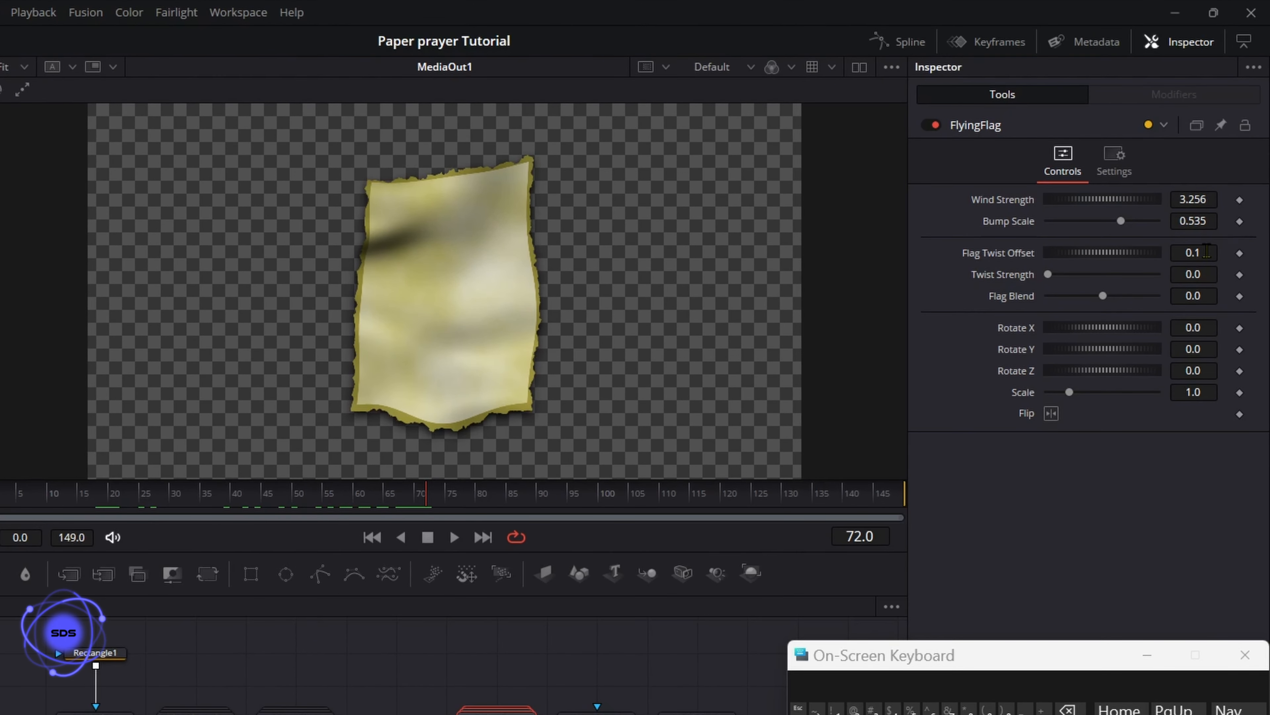
pyautogui.click(1206, 251)
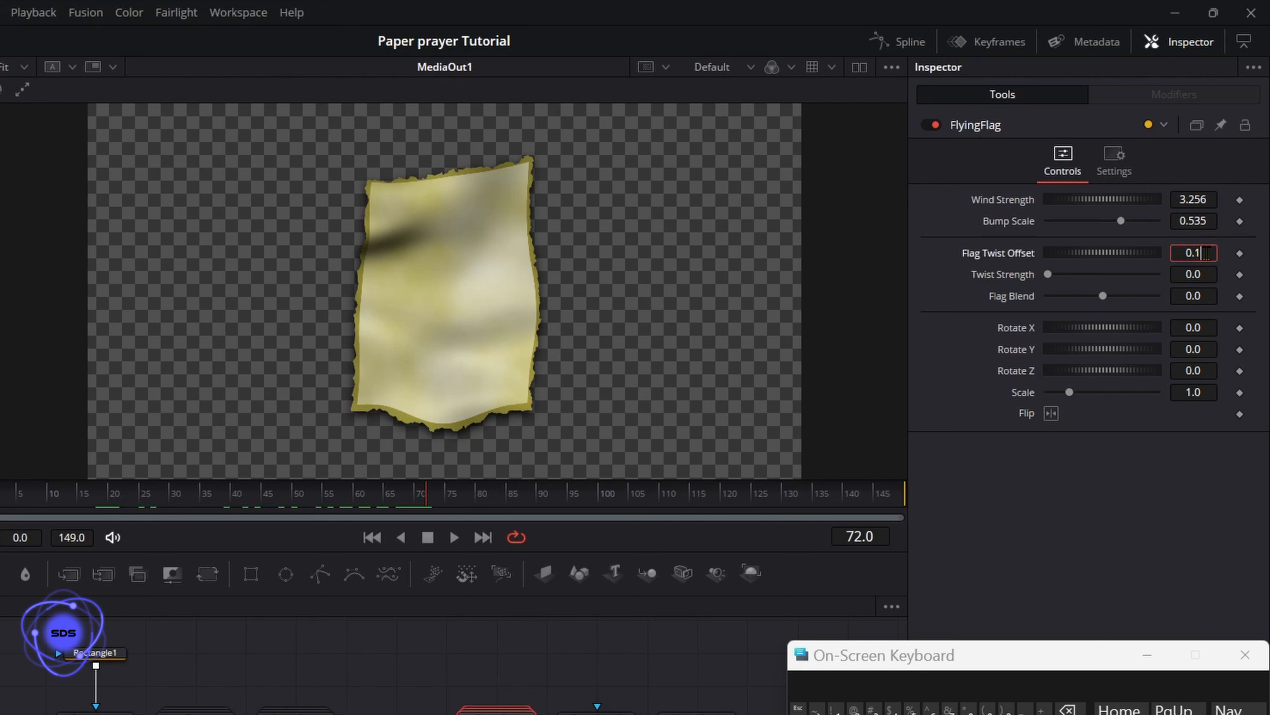
pyautogui.press('BackSpace')
pyautogui.write('0')
pyautogui.press('Tab')
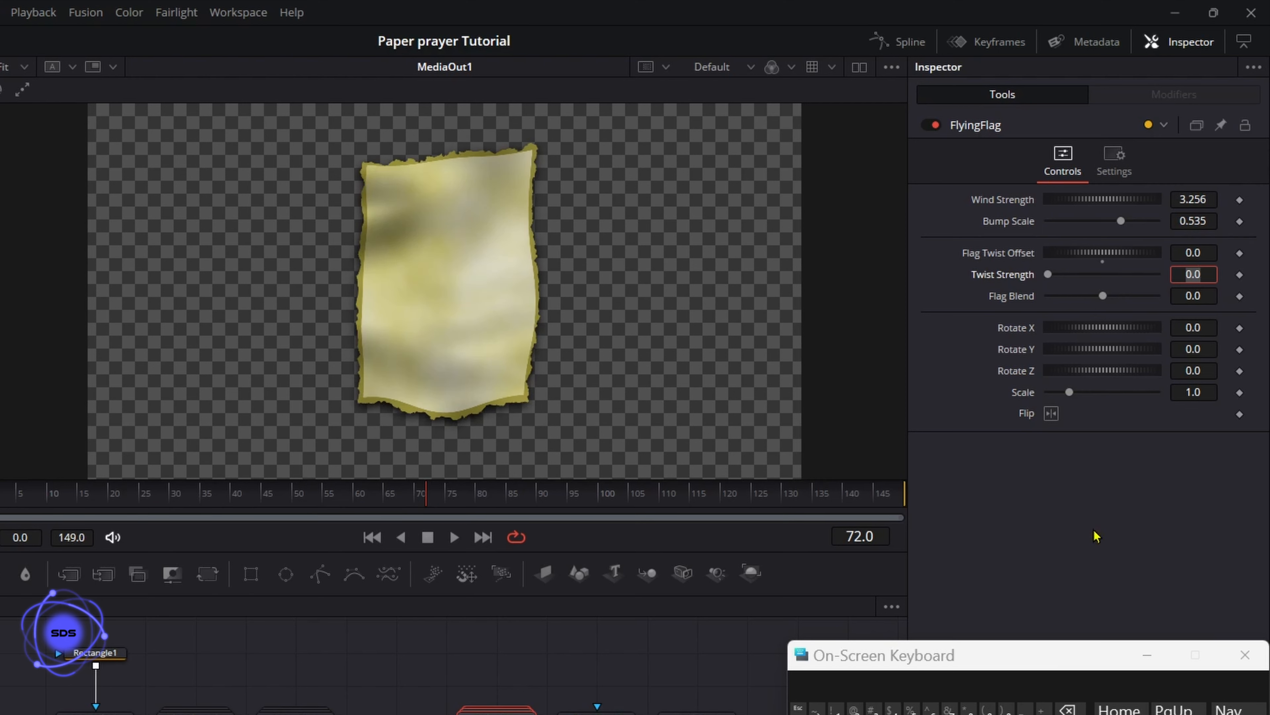
pyautogui.click(454, 537)
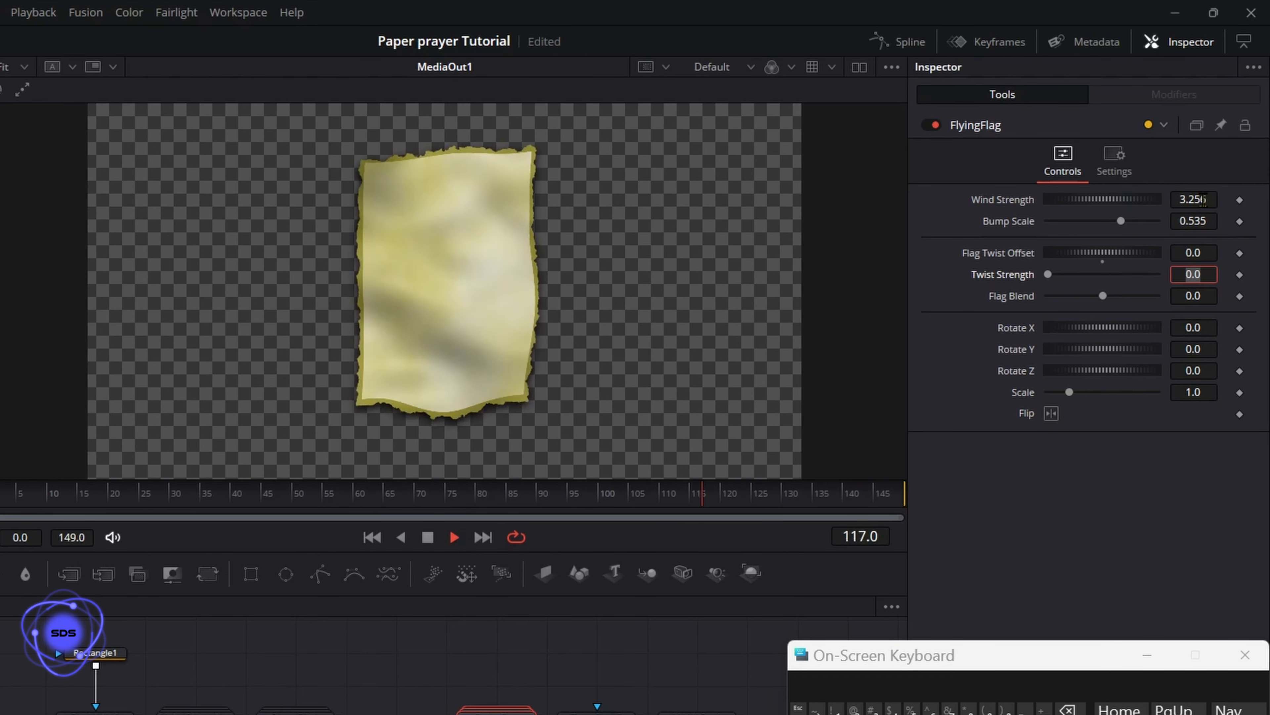
# Lower FlyingFlag's Wind Strength to 2.0 while the animation plays
pyautogui.click(1209, 199)
pyautogui.click(1210, 199)
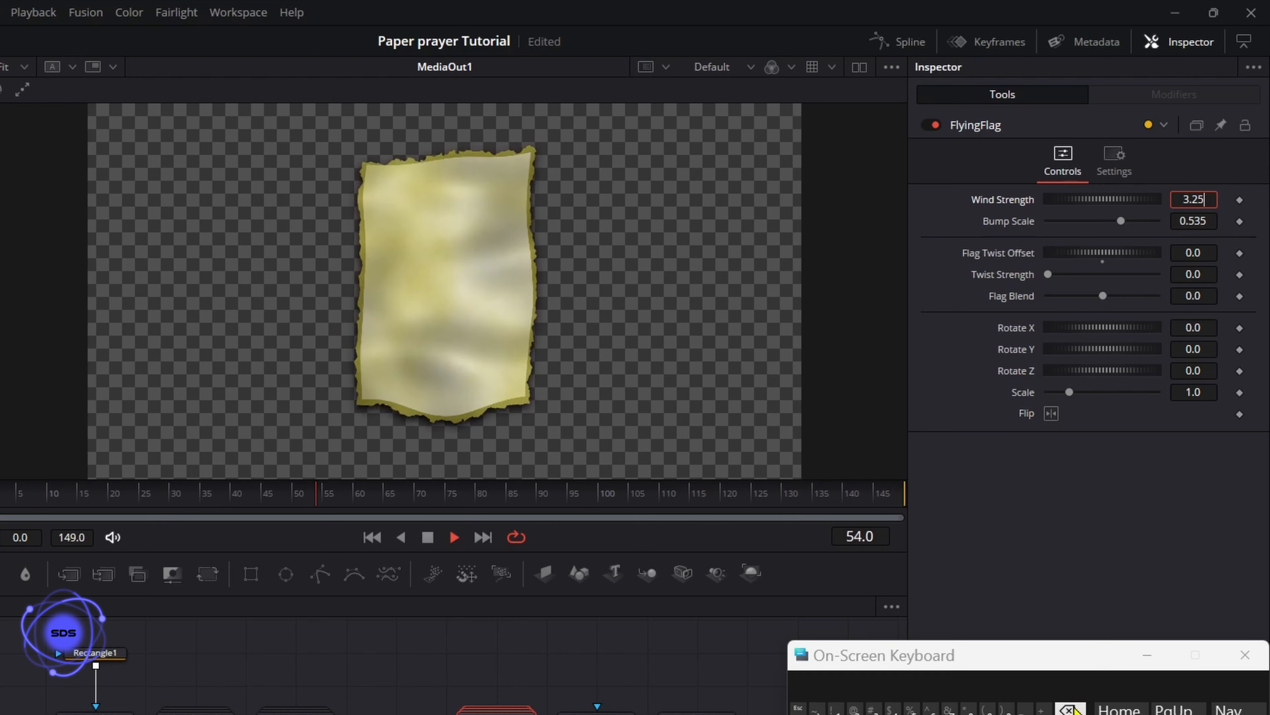
pyautogui.click(1070, 709)
pyautogui.click(1070, 709)
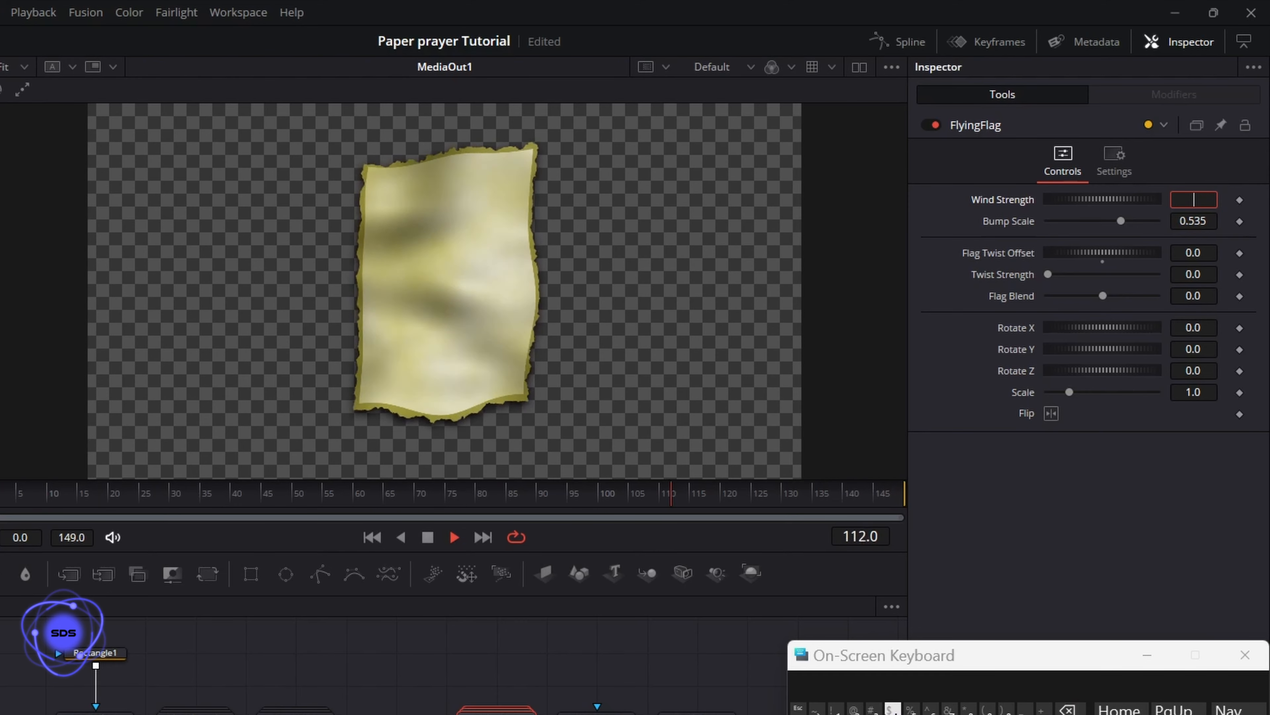
pyautogui.click(855, 709)
pyautogui.press('Tab')
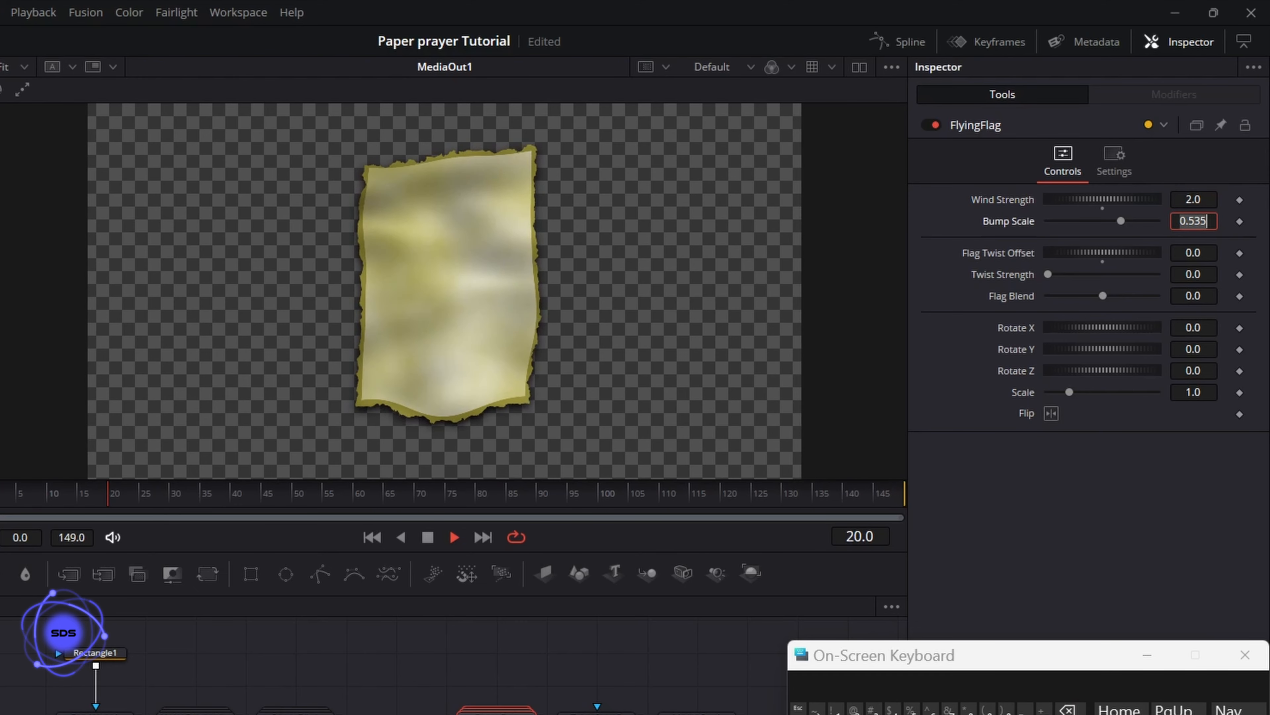
# Stop the playback and insert a Merge node between PaperEdge and FlyingFlag
pyautogui.moveTo(915, 661); pyautogui.dragTo(929, 660)
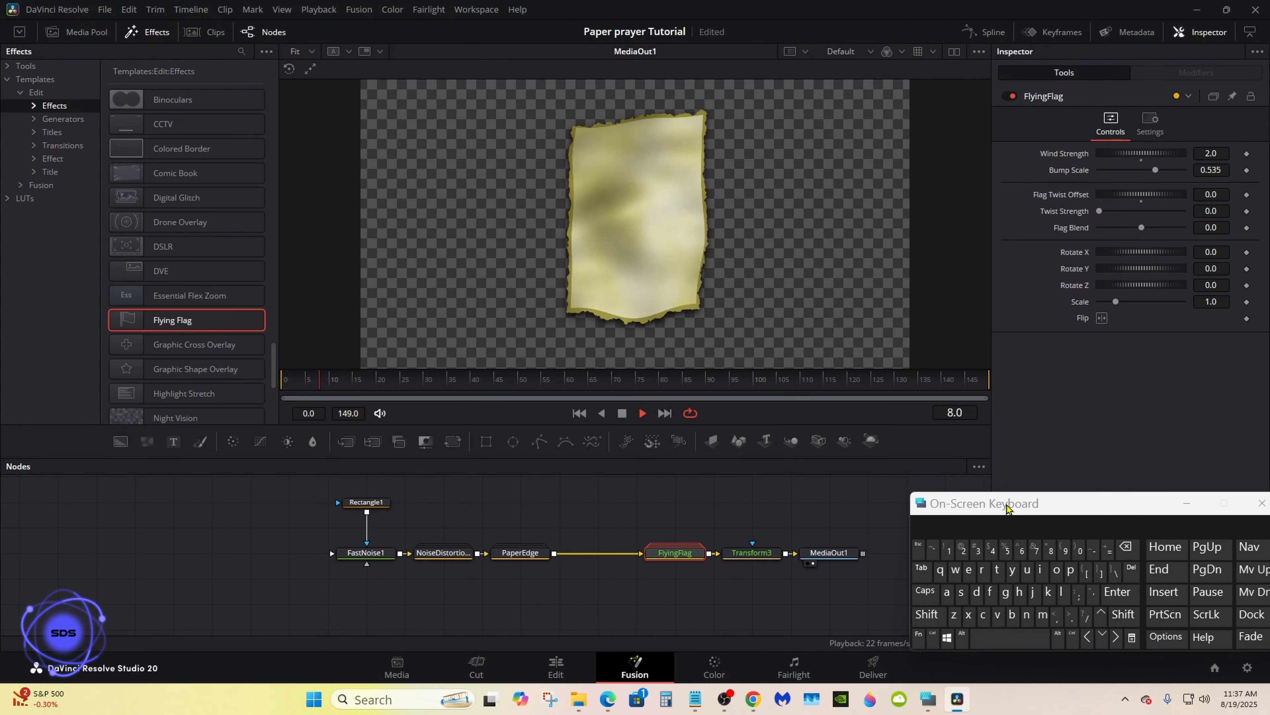
pyautogui.click(621, 413)
pyautogui.moveTo(617, 461); pyautogui.dragTo(617, 435)
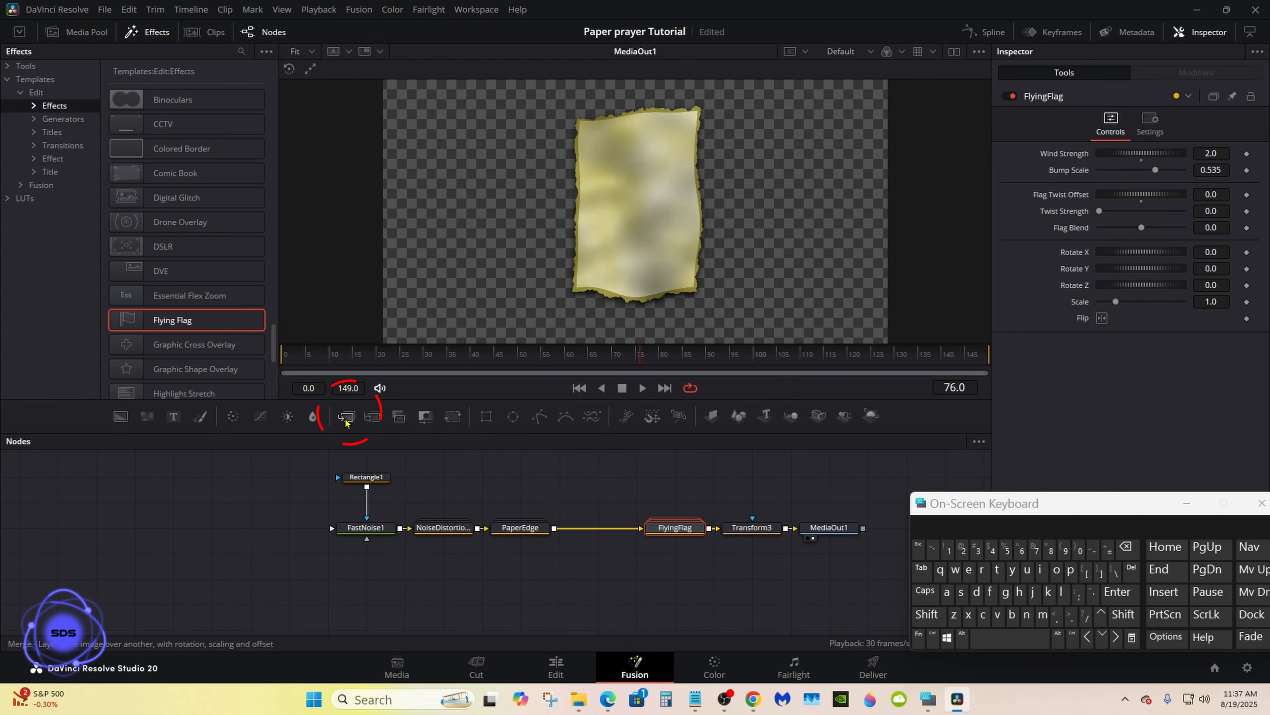
pyautogui.moveTo(345, 416); pyautogui.dragTo(604, 535)
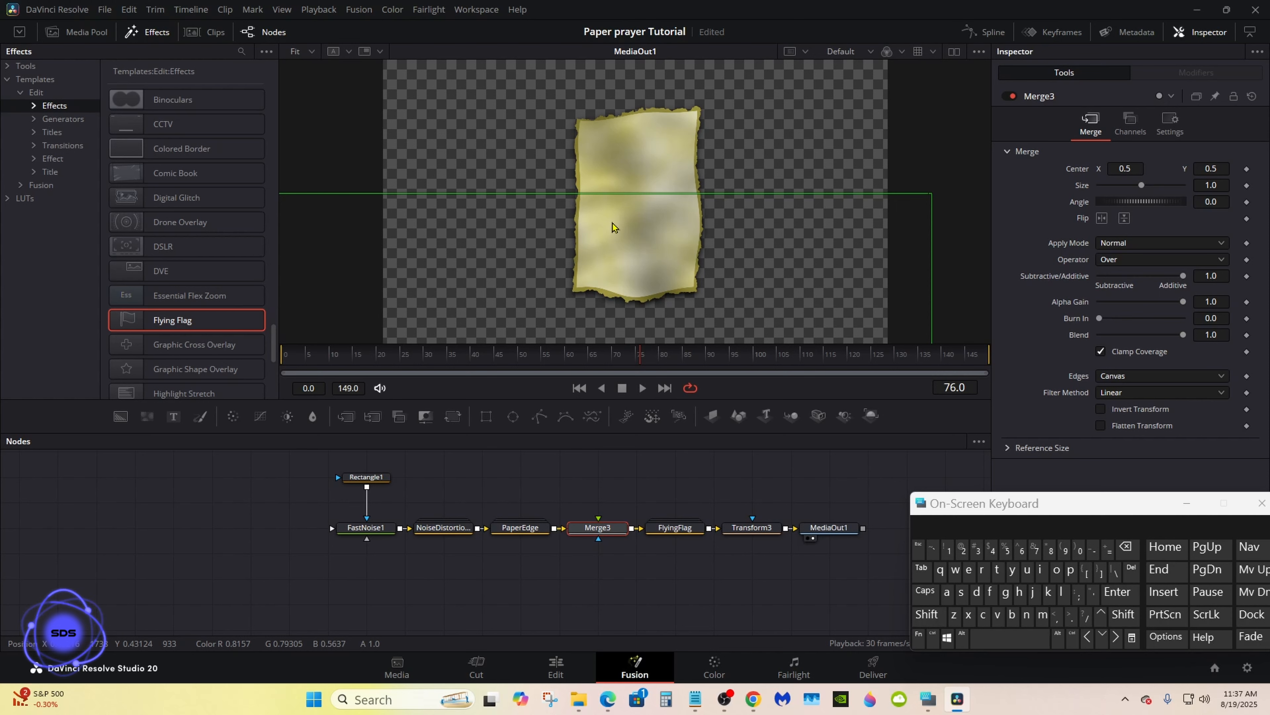
# Add a MultiText node above Merge3 and connect it to the merge's foreground input
pyautogui.click(610, 467)
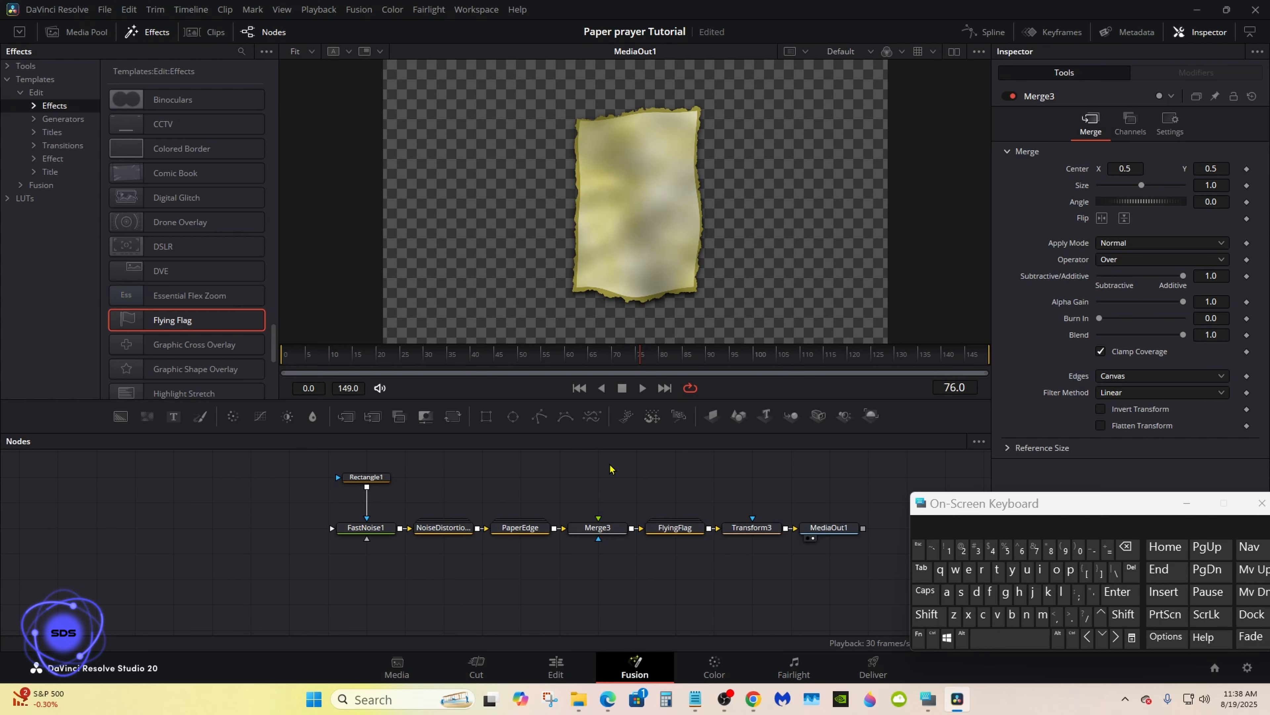
pyautogui.click(927, 613)
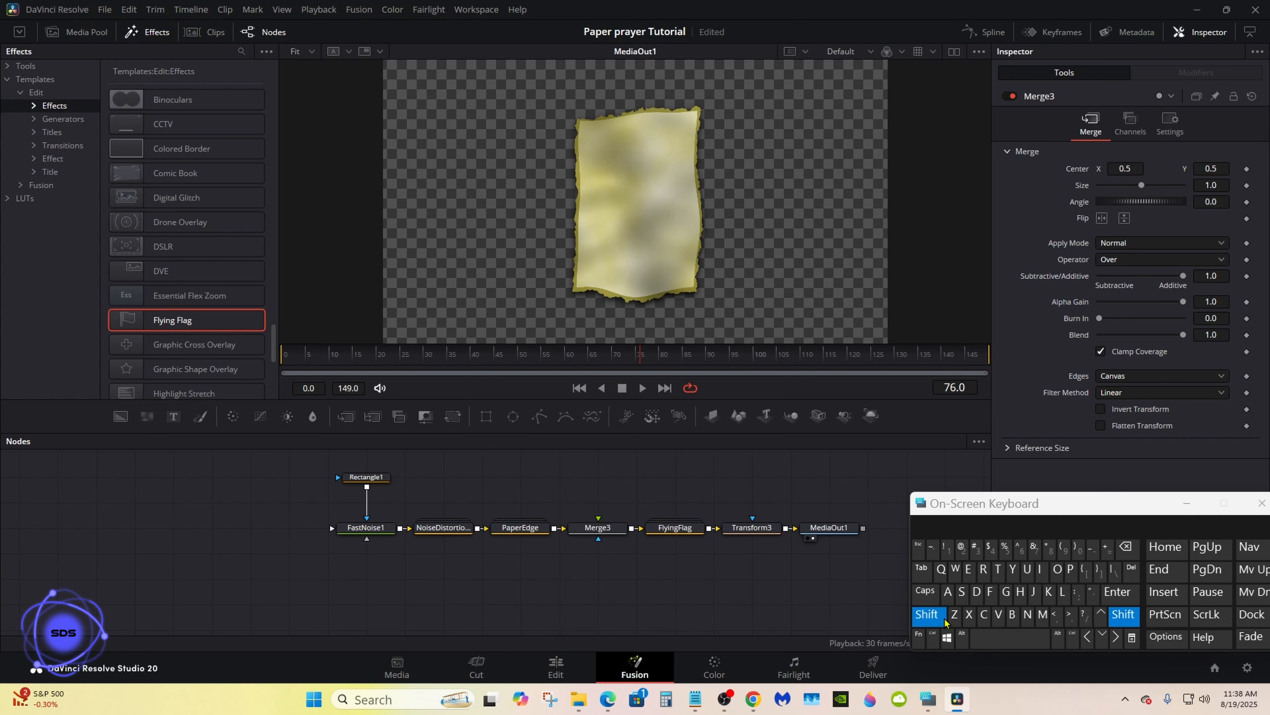
pyautogui.click(990, 640)
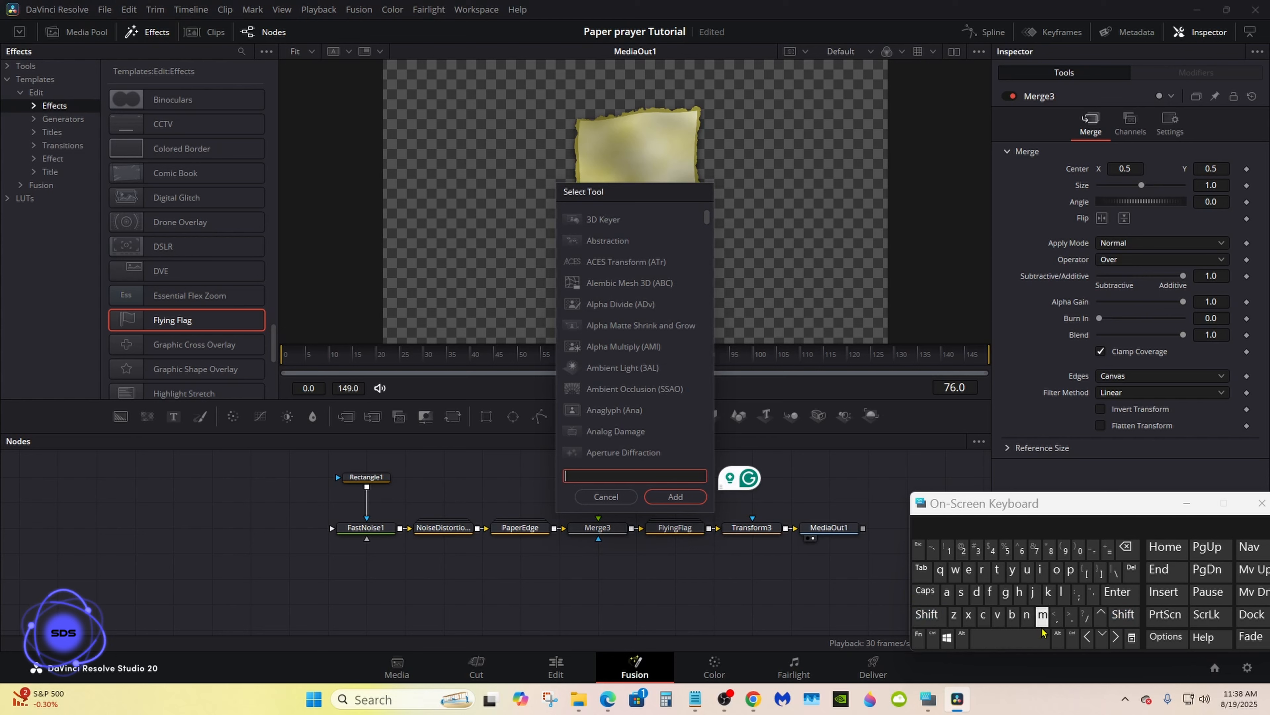
pyautogui.write('mul')
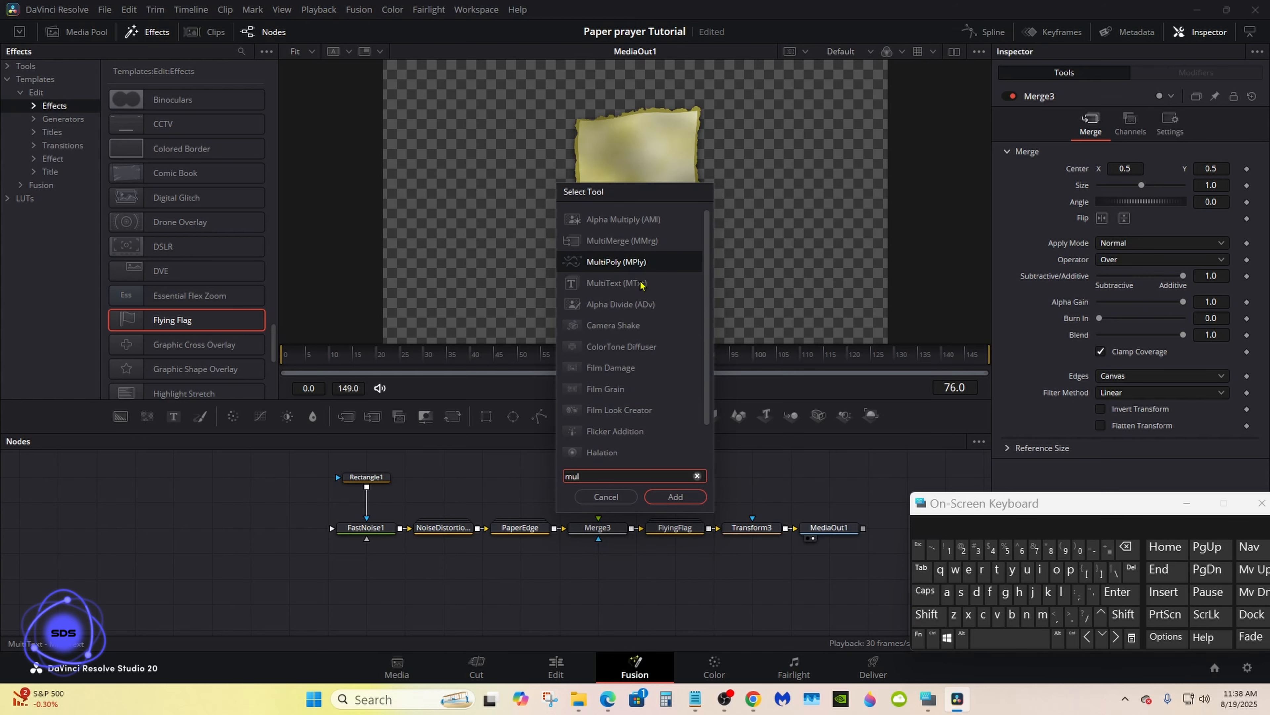
pyautogui.click(642, 284)
pyautogui.click(673, 497)
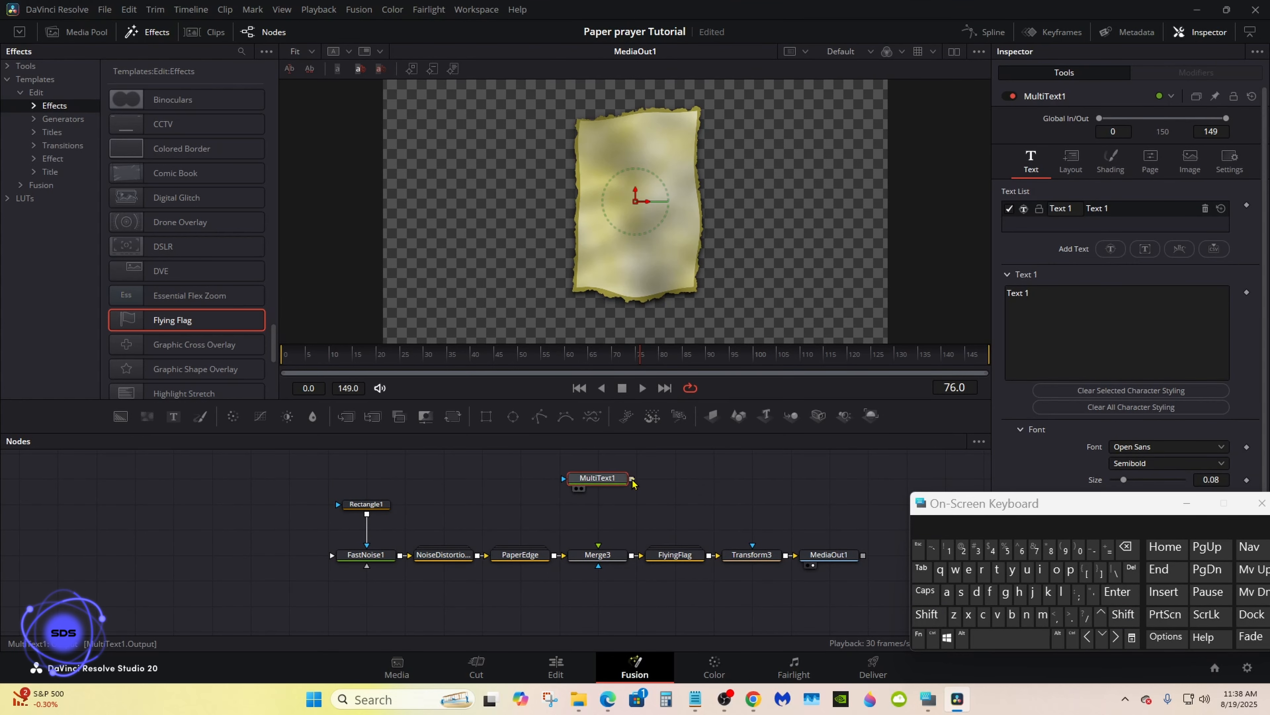
# Replace the MultiText placeholder with "HEAVENLY FATHER" in capitals, one word per line
pyautogui.moveTo(1074, 503); pyautogui.dragTo(796, 492)
pyautogui.click(1071, 320)
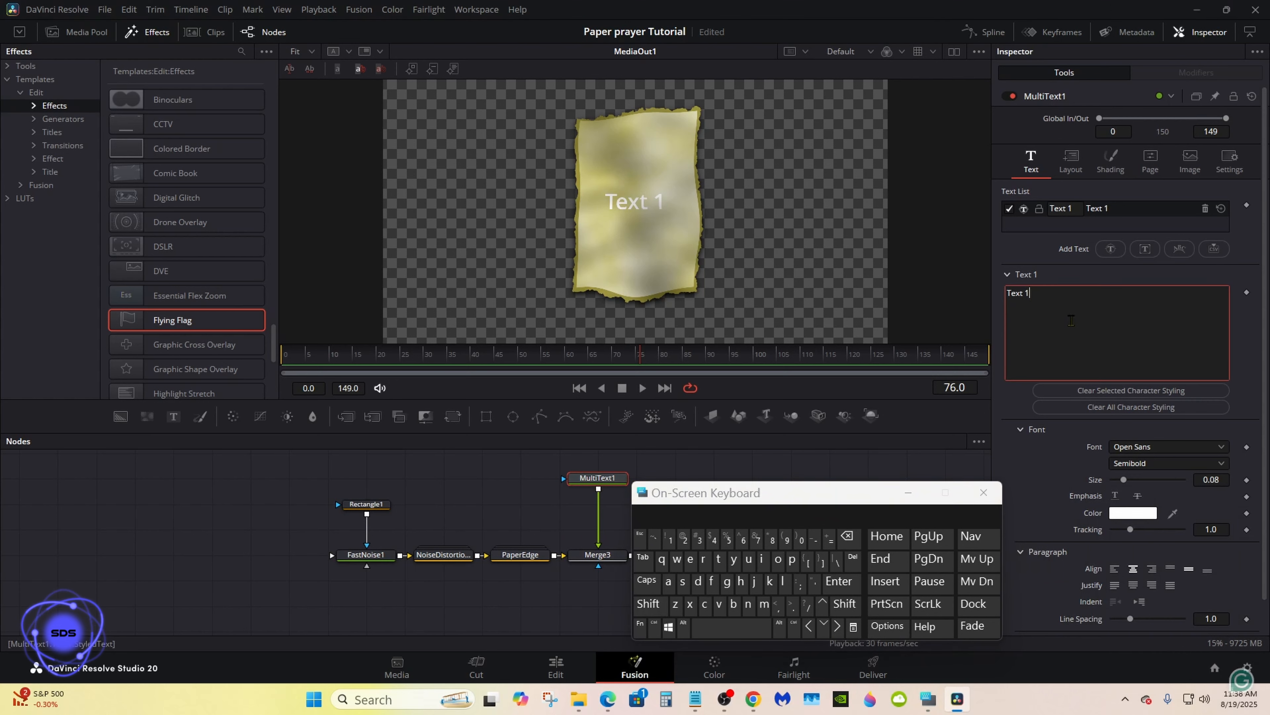
pyautogui.click(847, 538)
pyautogui.click(646, 582)
pyautogui.click(741, 581)
pyautogui.click(690, 559)
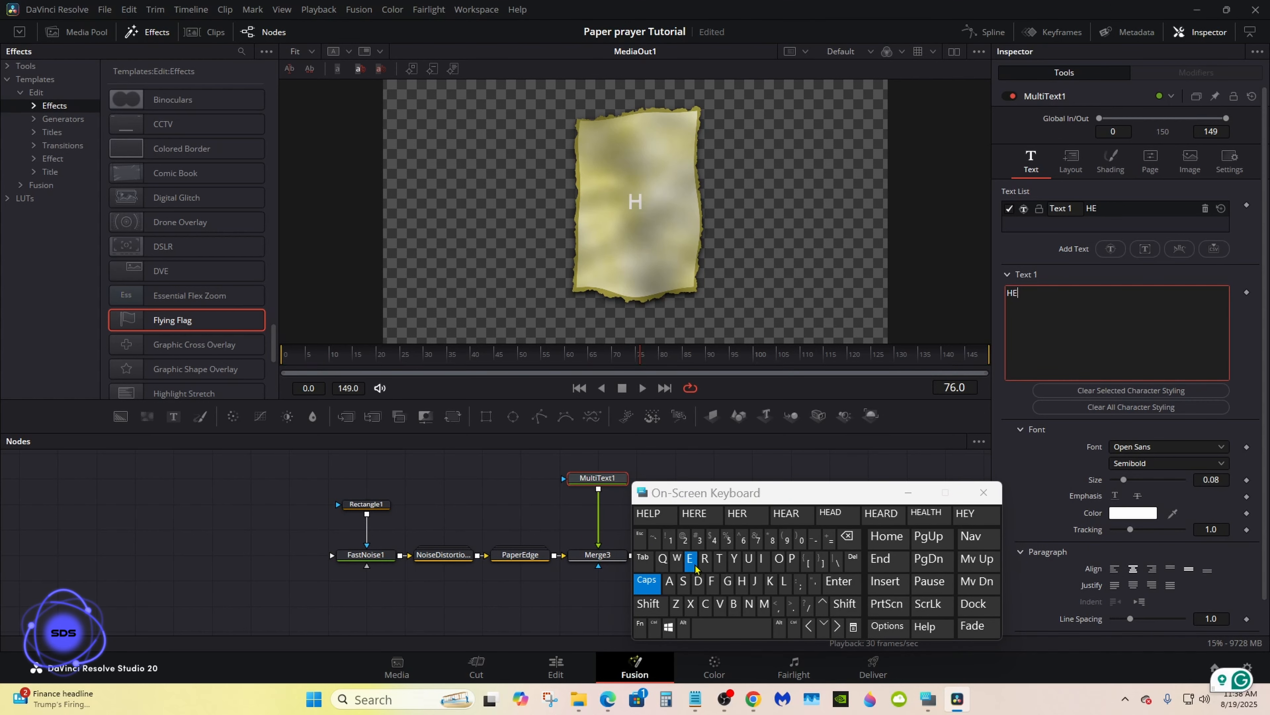
pyautogui.click(721, 604)
pyautogui.click(847, 538)
pyautogui.click(670, 582)
pyautogui.click(721, 605)
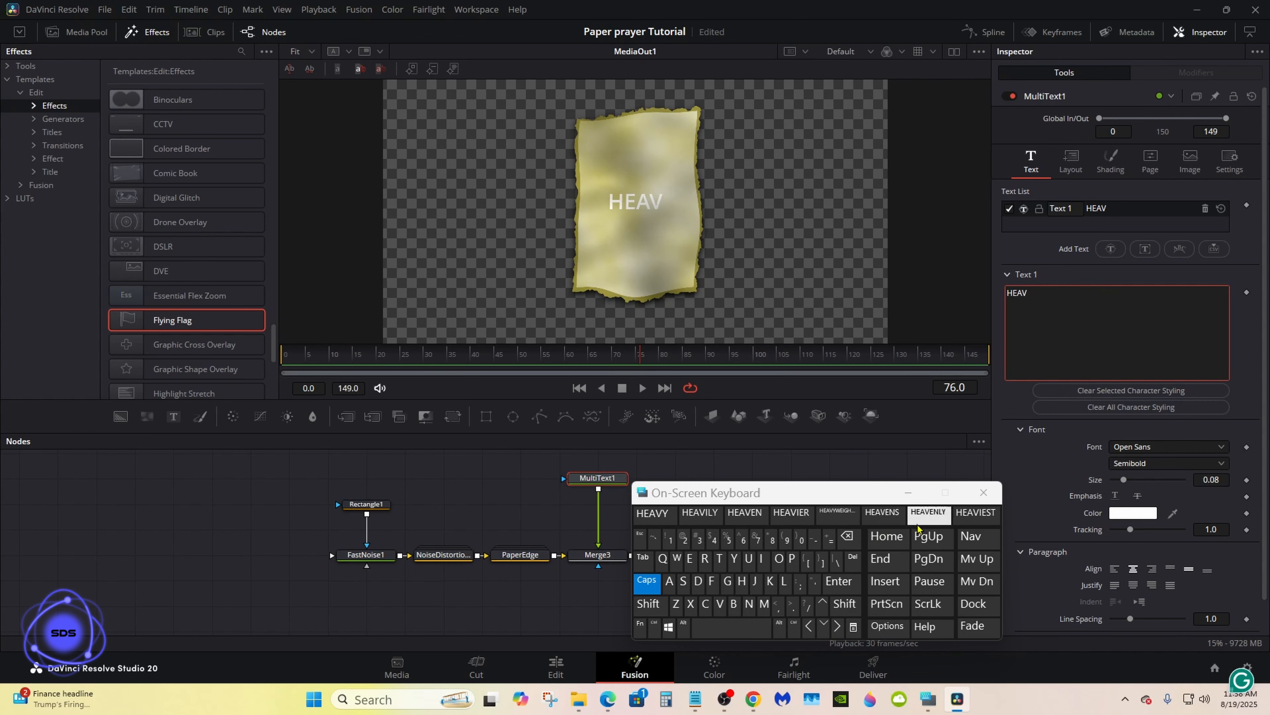
pyautogui.click(918, 520)
pyautogui.click(672, 584)
pyautogui.click(720, 563)
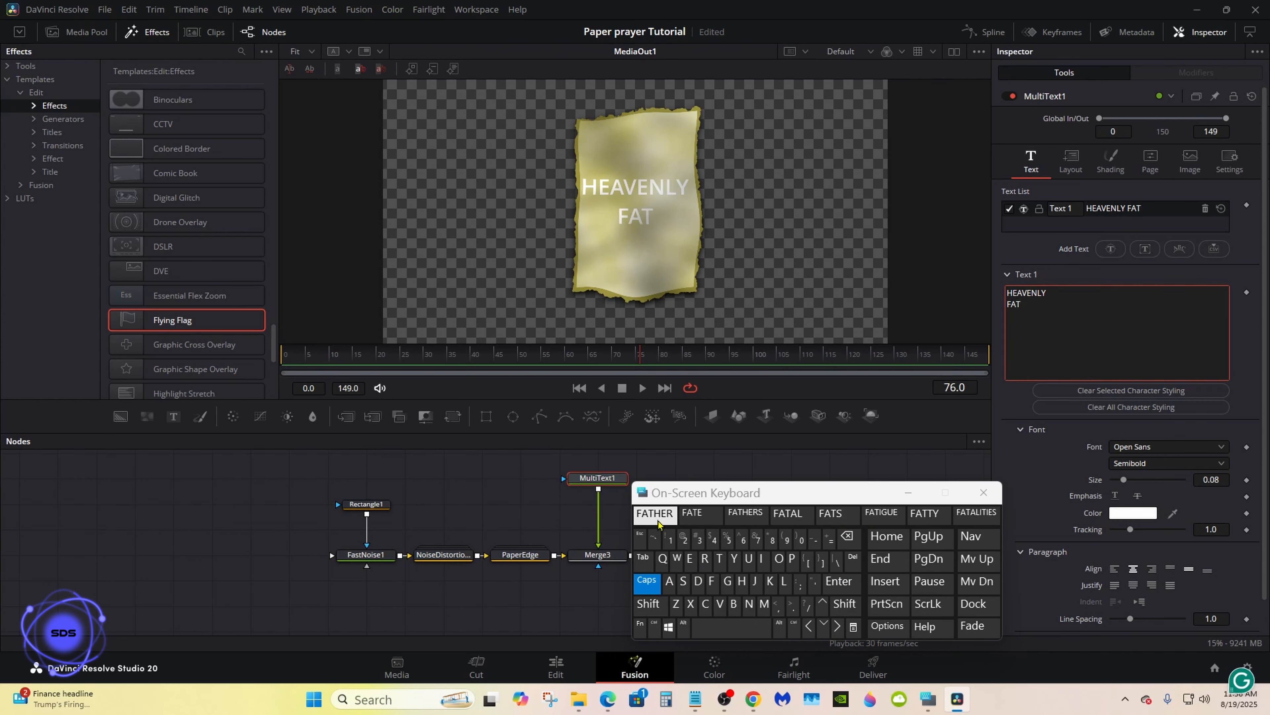
pyautogui.click(659, 518)
pyautogui.click(849, 538)
# Change the heading's font to Old English Text MT and reduce its size to 0.0437
pyautogui.click(1156, 447)
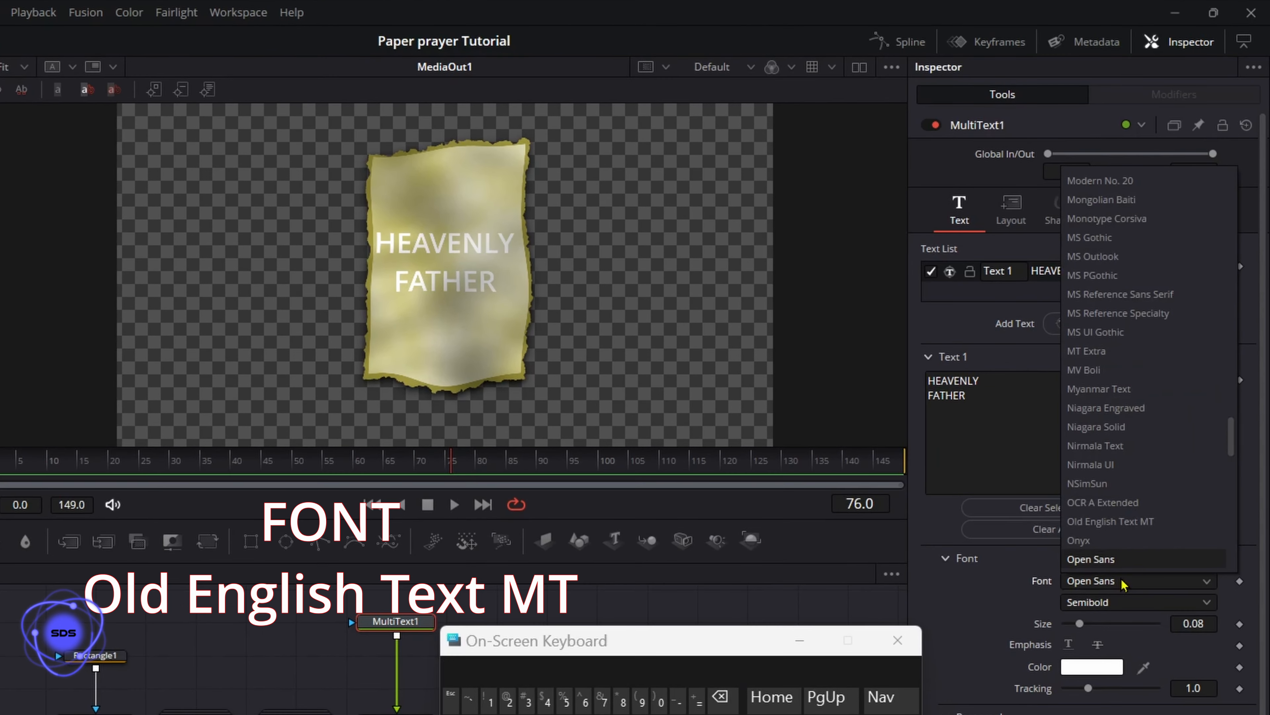
pyautogui.click(1156, 523)
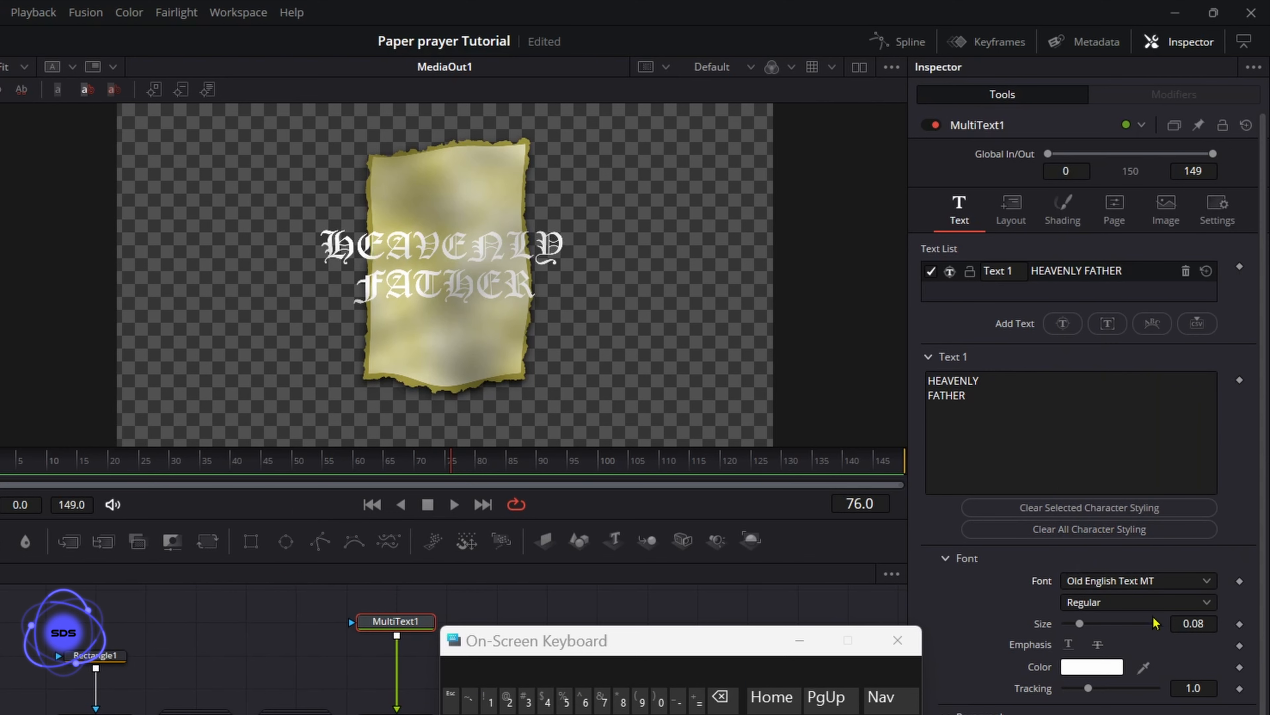
pyautogui.moveTo(1079, 623); pyautogui.dragTo(1072, 623)
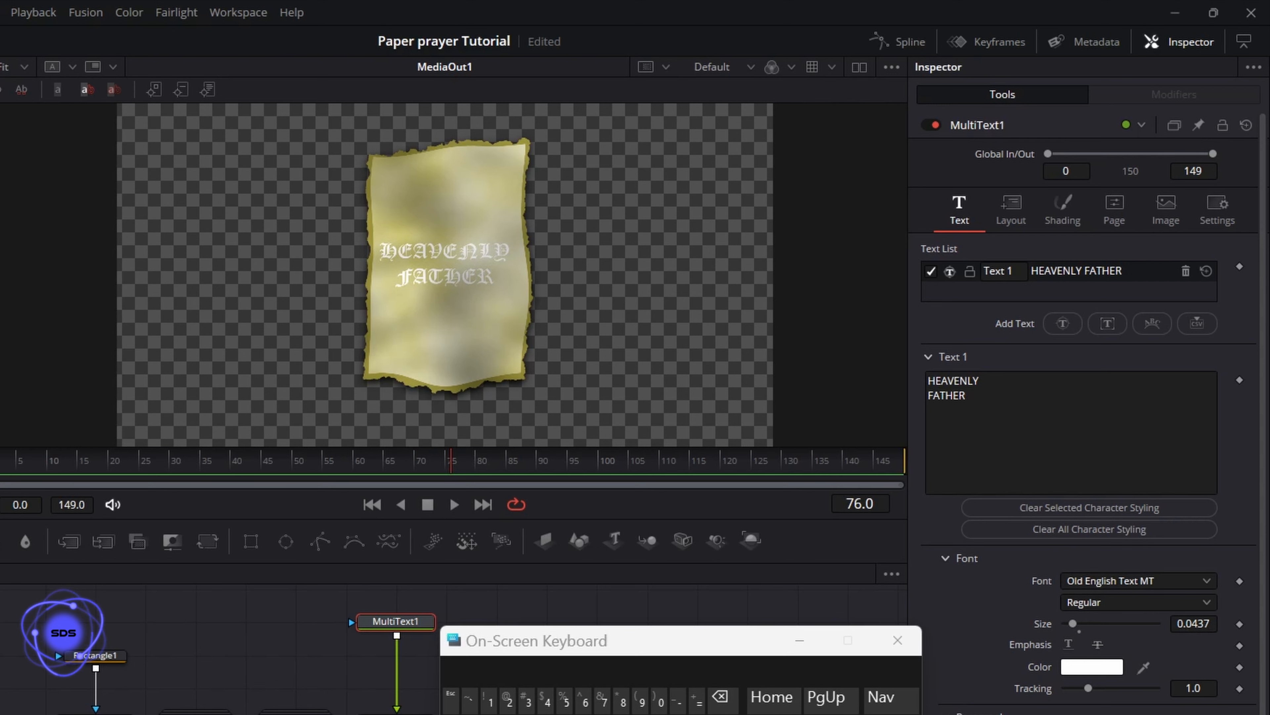
# Move the heading up near the paper's upper edge by raising its layout Center Y
pyautogui.click(1011, 211)
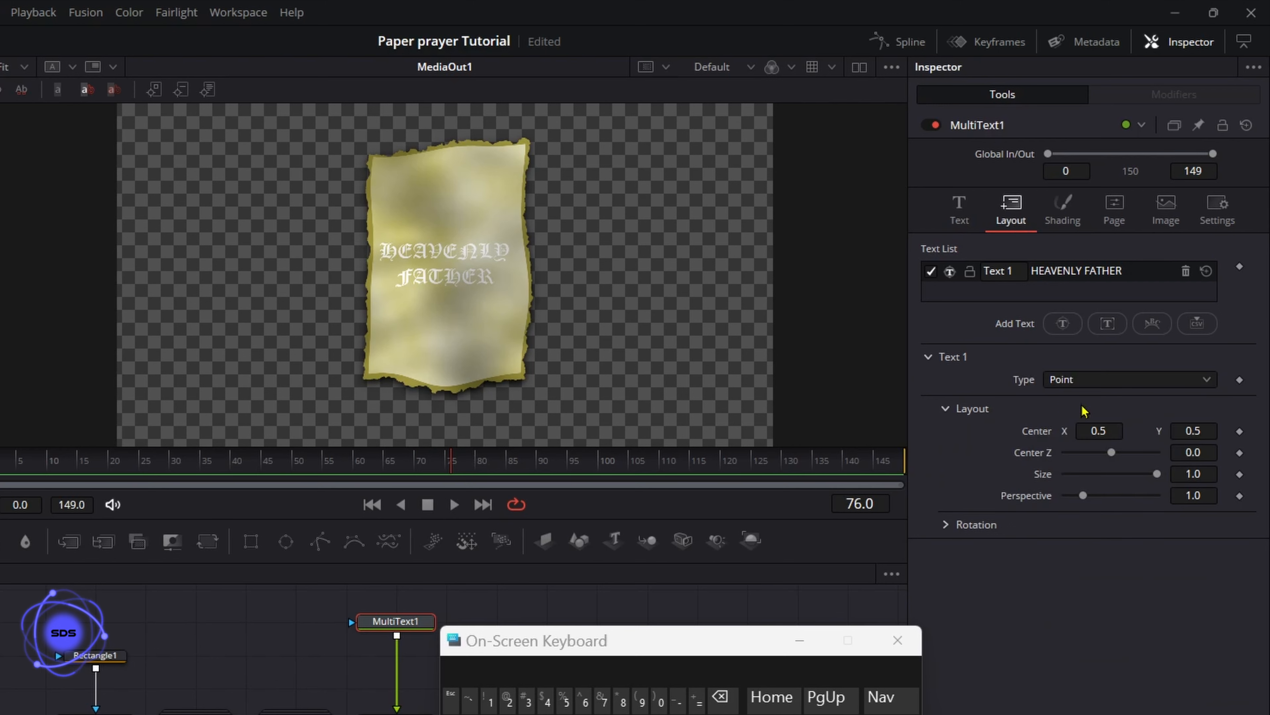
pyautogui.moveTo(1192, 430); pyautogui.dragTo(1210, 429)
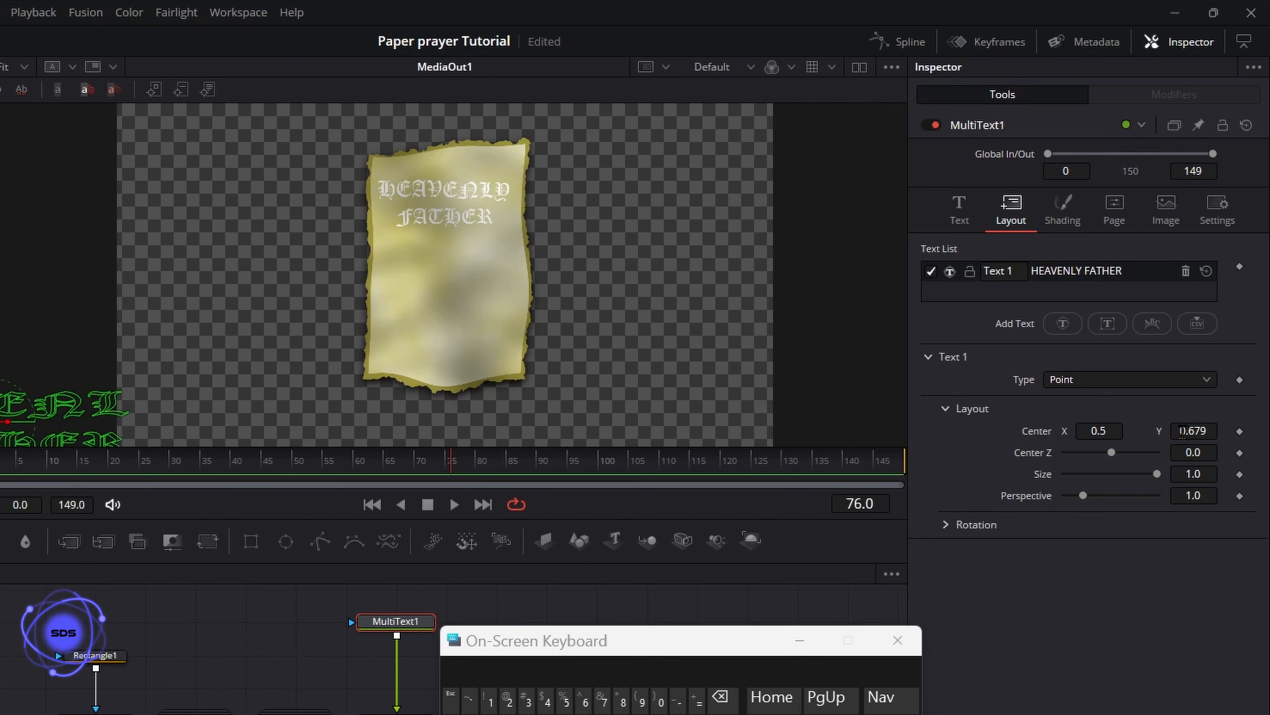
pyautogui.moveTo(1183, 432); pyautogui.dragTo(1191, 432)
# Change the HEAVENLY FATHER heading's color to black
pyautogui.click(967, 224)
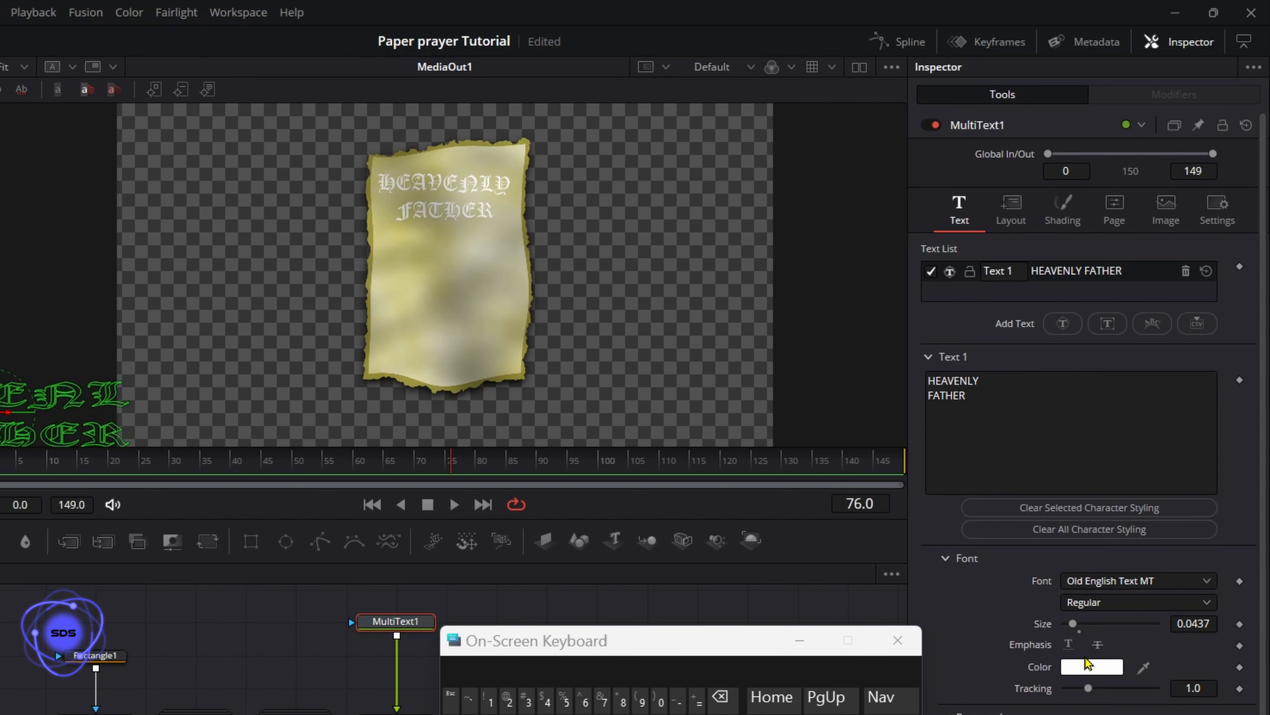
pyautogui.click(1088, 664)
pyautogui.click(243, 356)
pyautogui.click(599, 625)
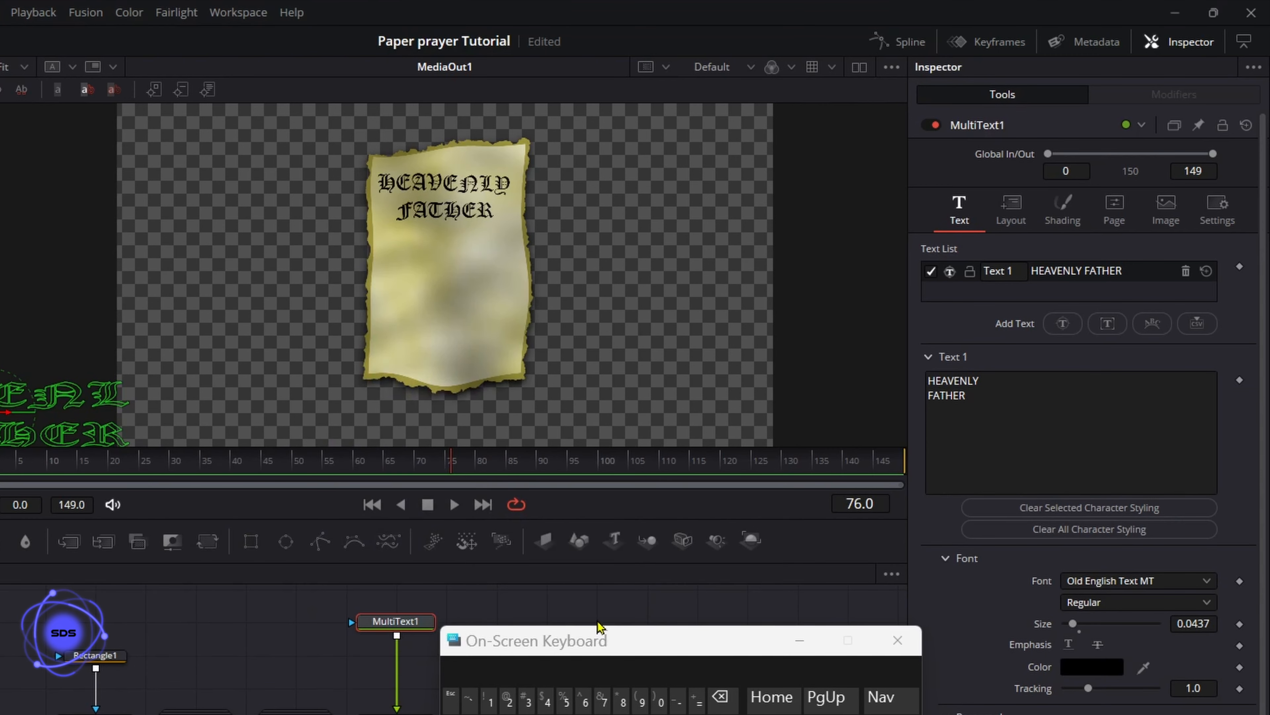
# Add a second point text to MultiText1 and clear its placeholder text
pyautogui.click(1059, 323)
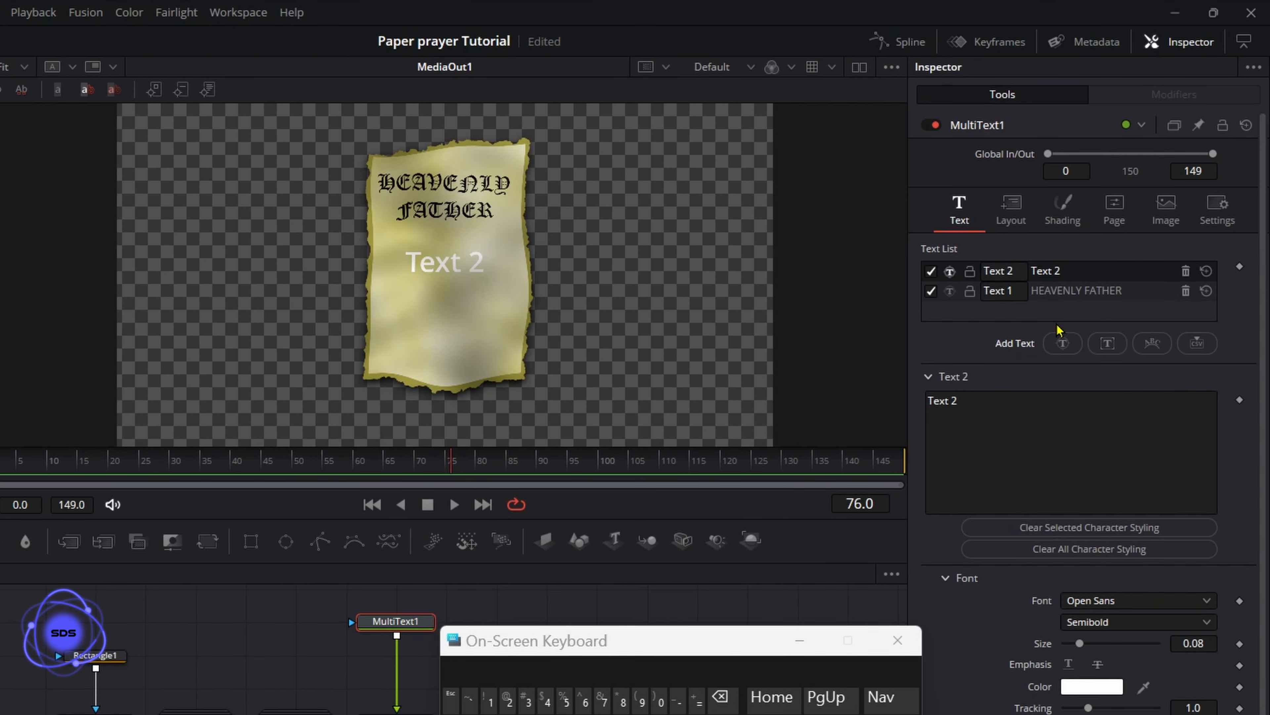
pyautogui.click(975, 404)
pyautogui.press('BackSpace')
pyautogui.press('BackSpace')
pyautogui.press('BackSpace')
pyautogui.press('BackSpace')
pyautogui.press('BackSpace')
pyautogui.press('BackSpace')
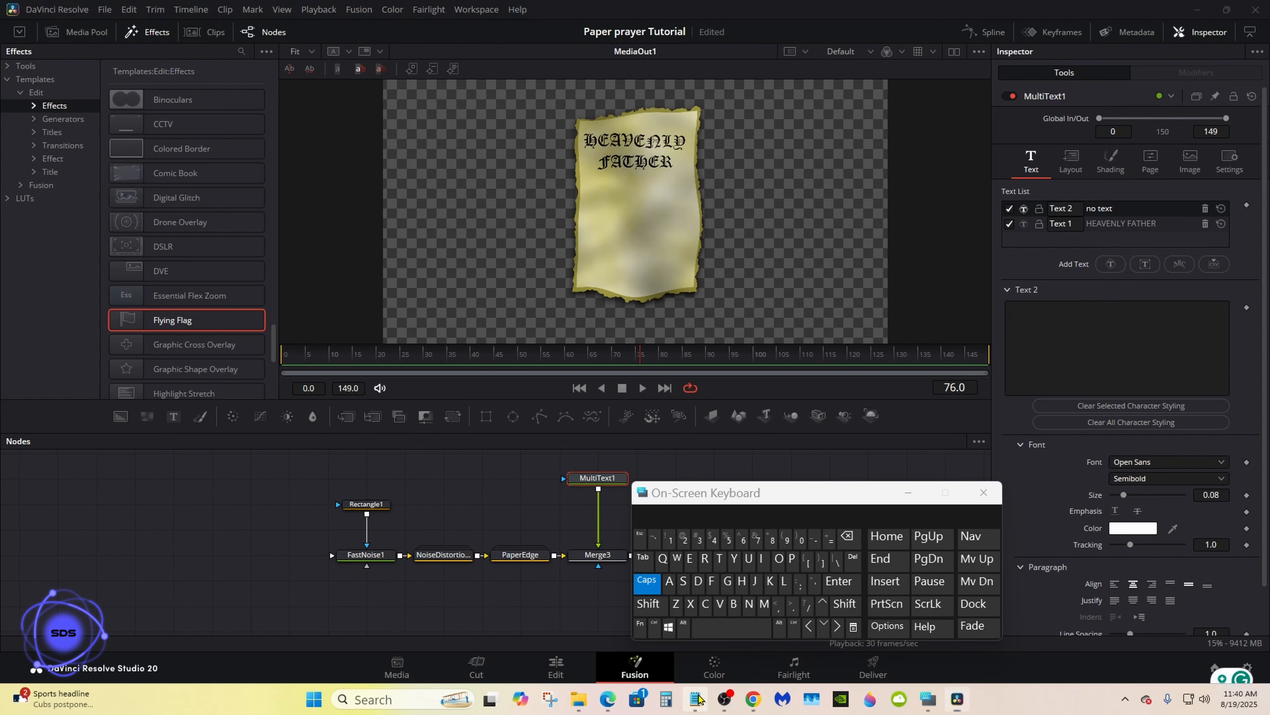
# Copy the prayer text below the title in Heavenly Father.txt from Notepad, and return to DaVinci Resolve
pyautogui.click(696, 699)
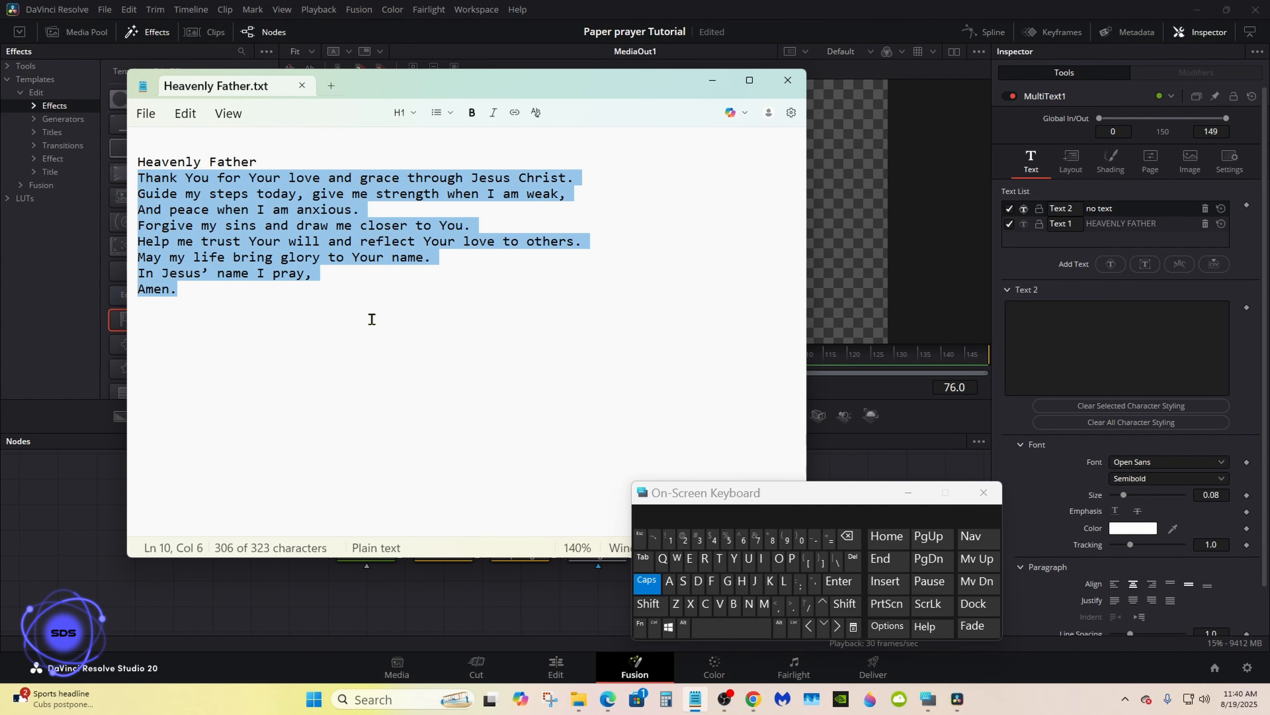
pyautogui.rightClick(325, 242)
pyautogui.click(450, 304)
pyautogui.click(713, 81)
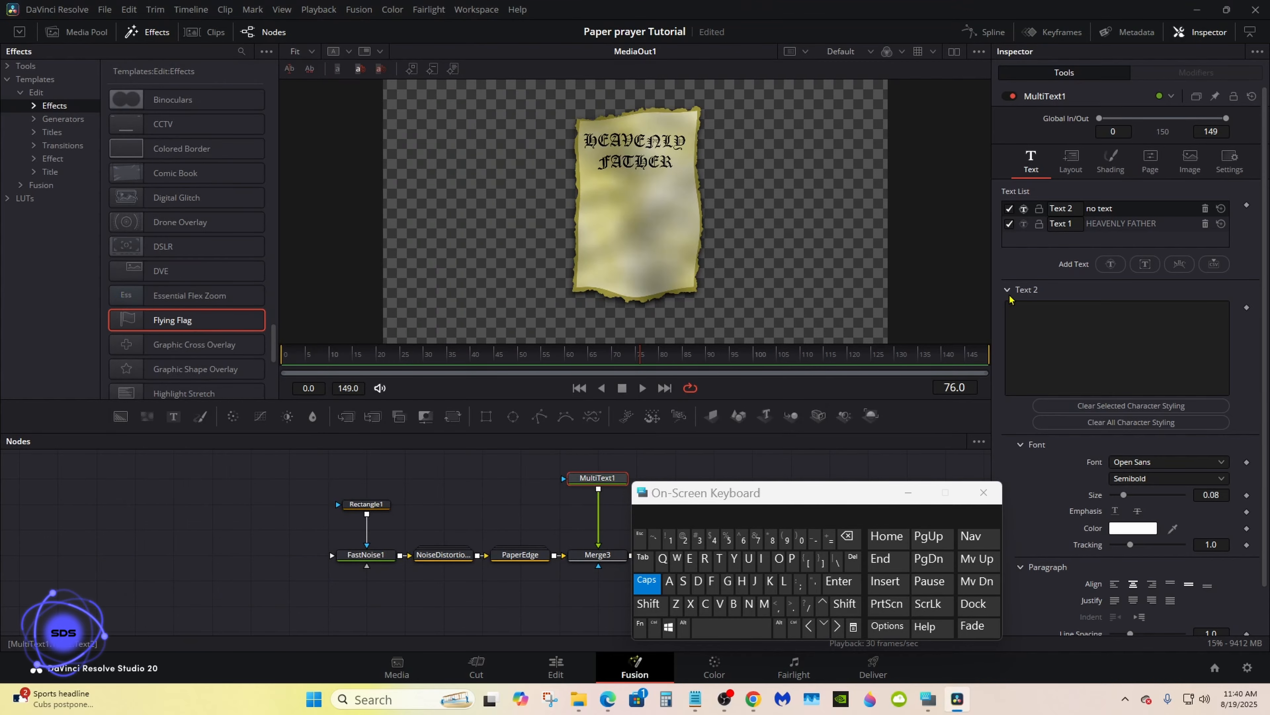
# Paste the copied prayer text into the empty Text 2 entry of MultiText1
pyautogui.rightClick(1036, 325)
pyautogui.moveTo(1065, 326)
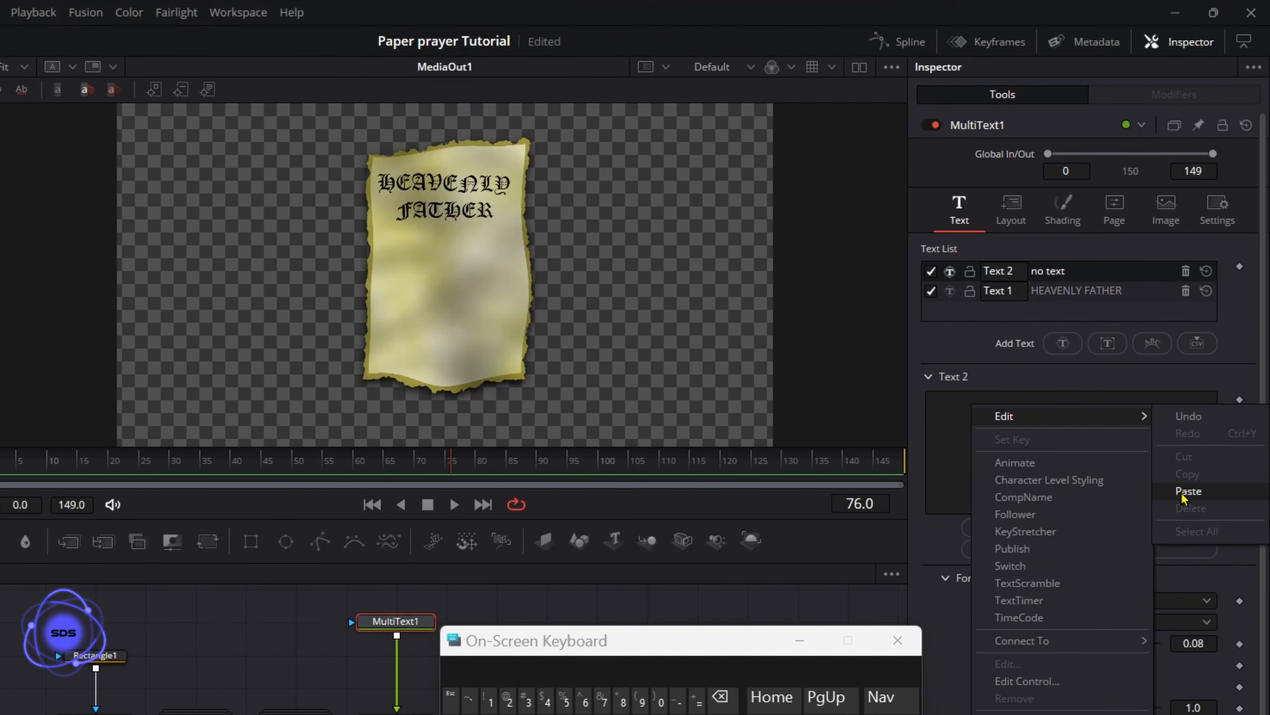
pyautogui.click(1182, 494)
# Reduce the prayer text's size to 0.0283 and set its font to Old English Text MT
pyautogui.moveTo(1196, 640); pyautogui.dragTo(1115, 640)
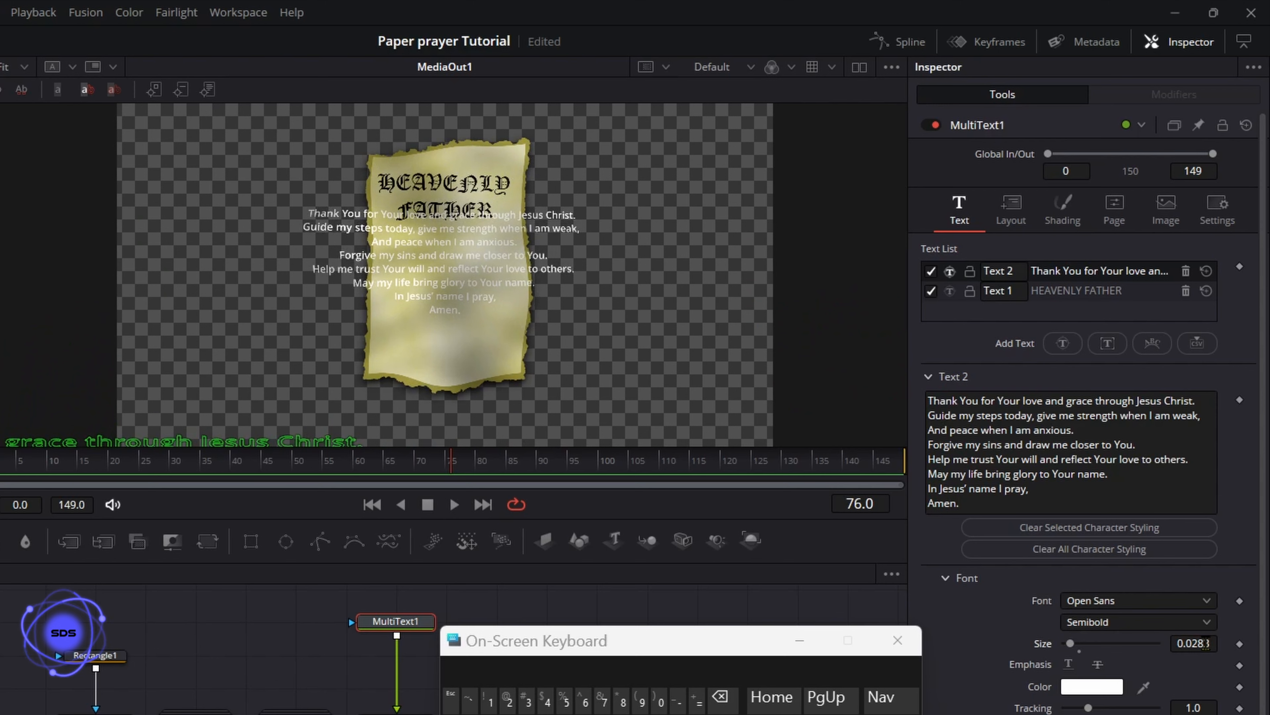
pyautogui.click(1123, 605)
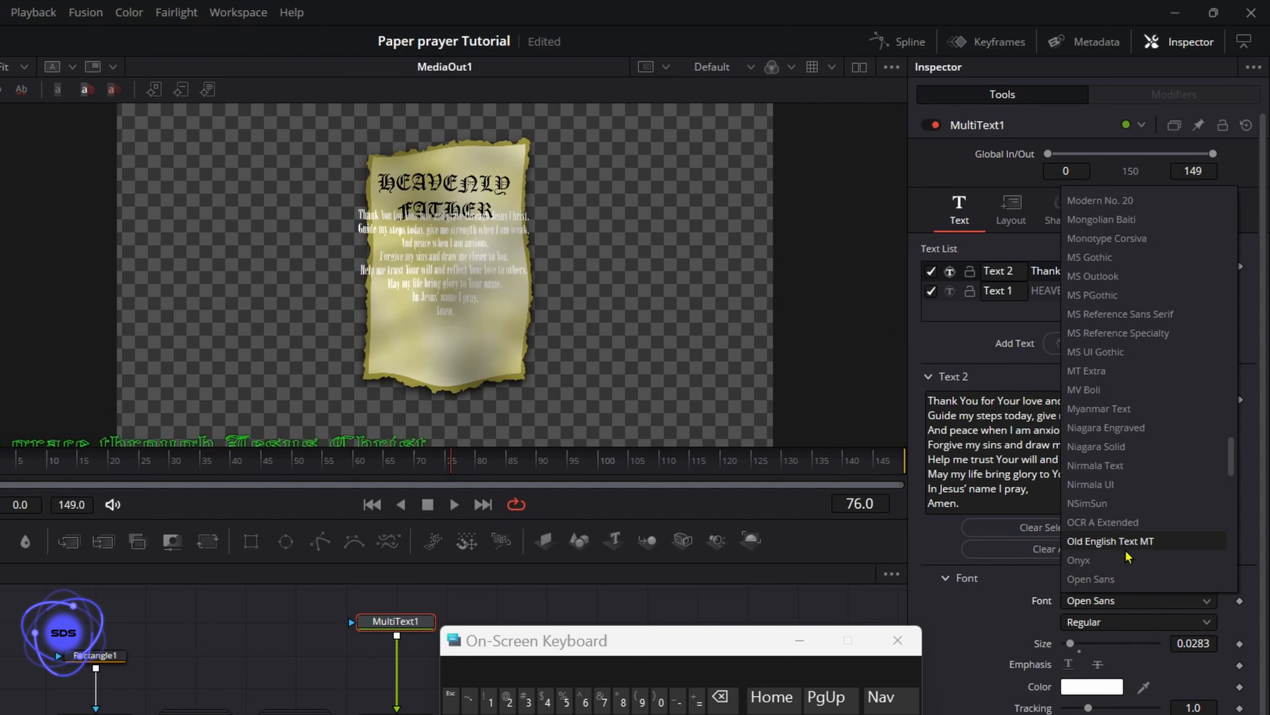
pyautogui.click(1115, 536)
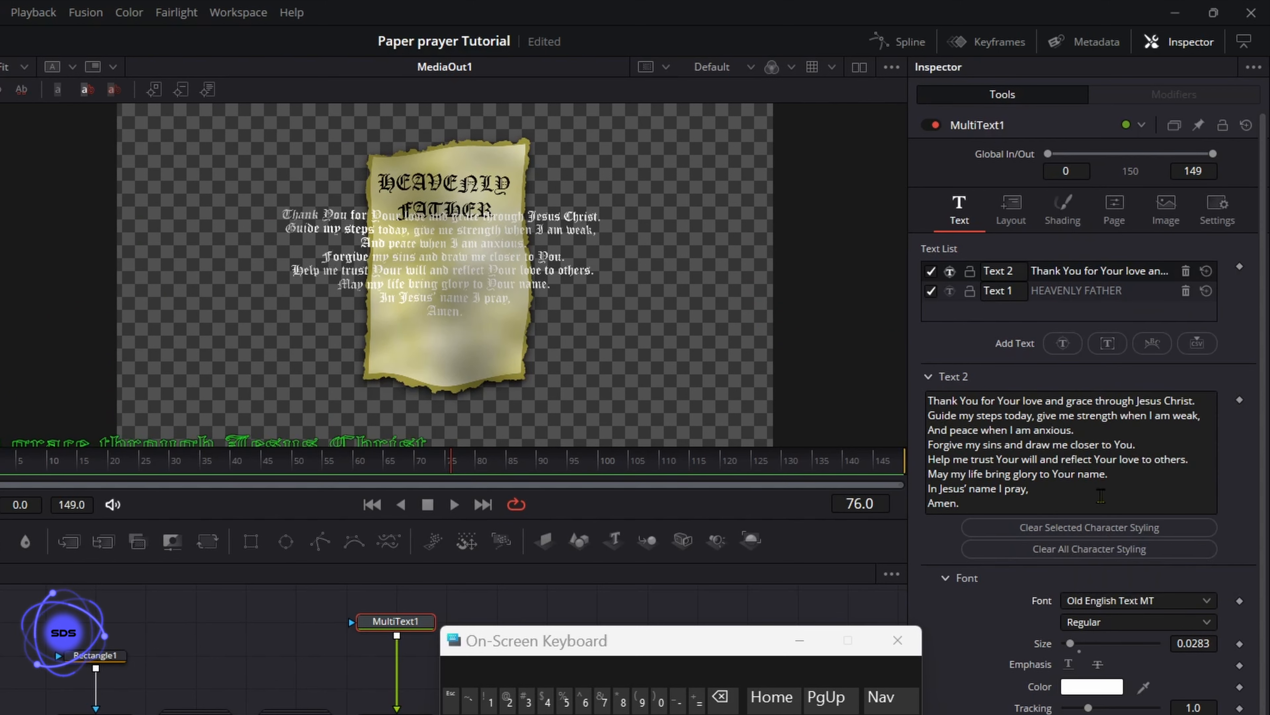
# Lower the prayer text to Center Y 0.444 and make it a wrapped Text Box with width 0.421 and layout size 1.0
pyautogui.click(1021, 220)
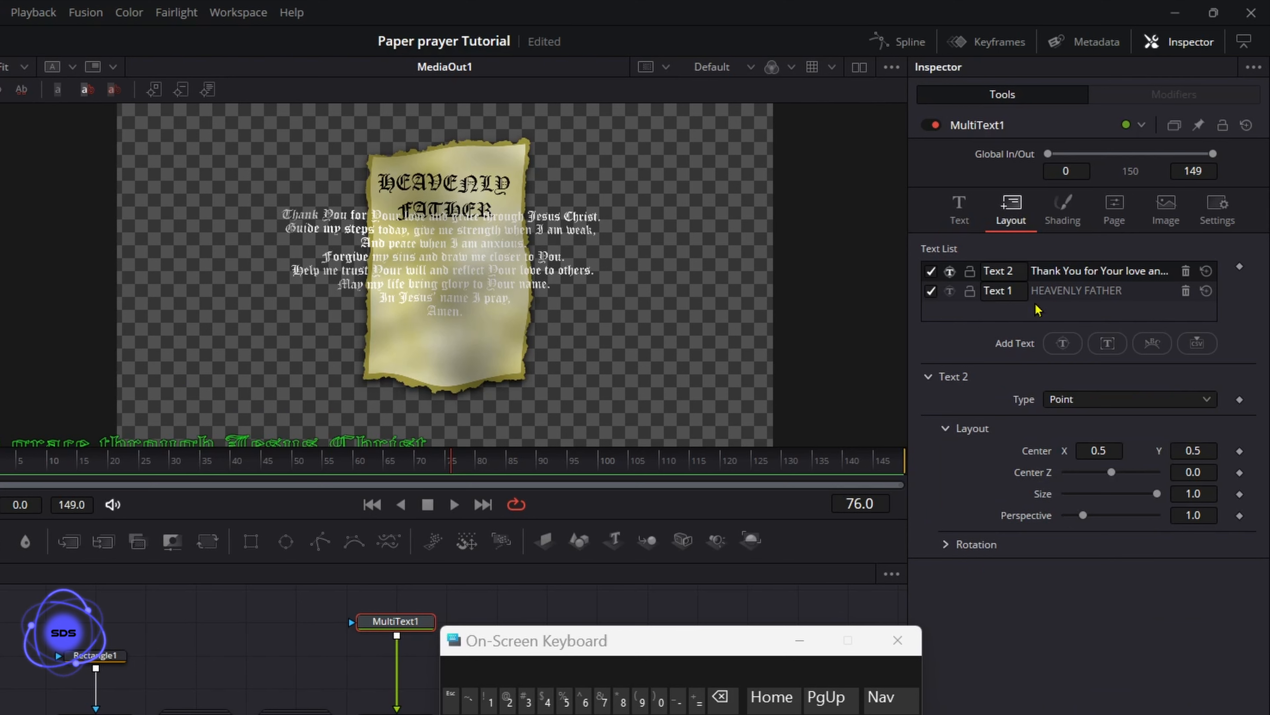
pyautogui.moveTo(1198, 450); pyautogui.dragTo(1158, 471)
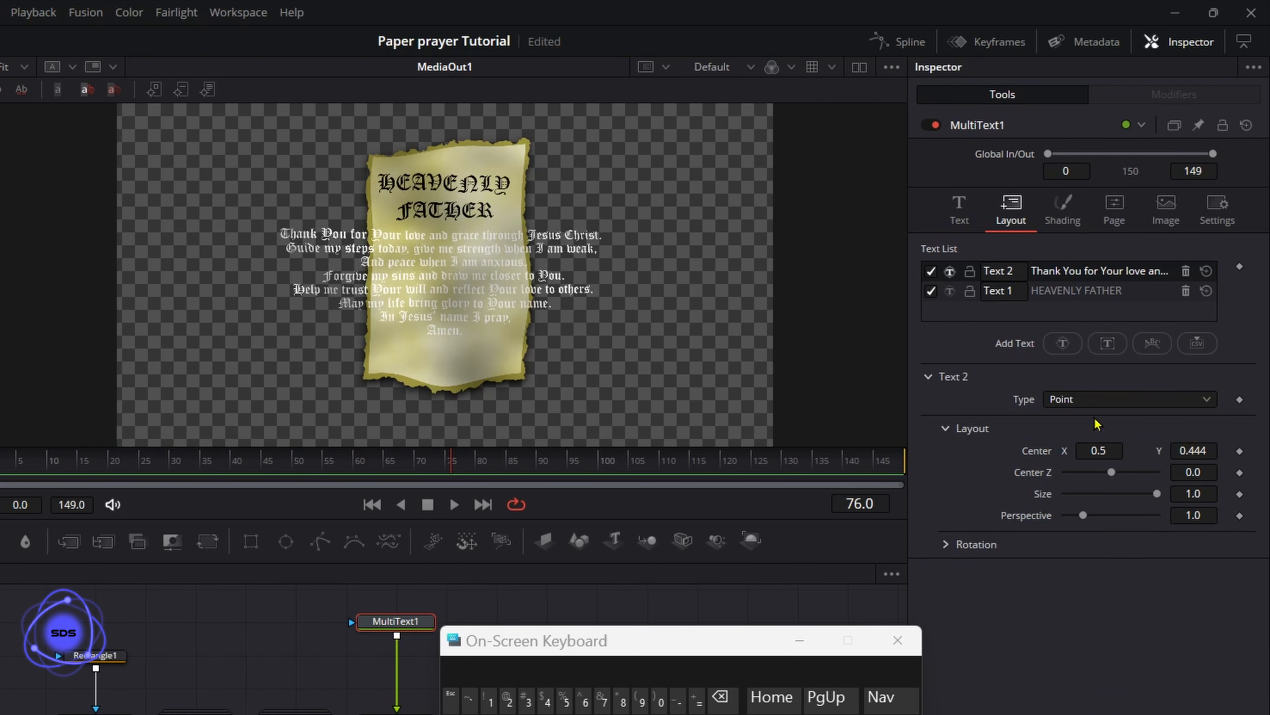
pyautogui.click(1097, 400)
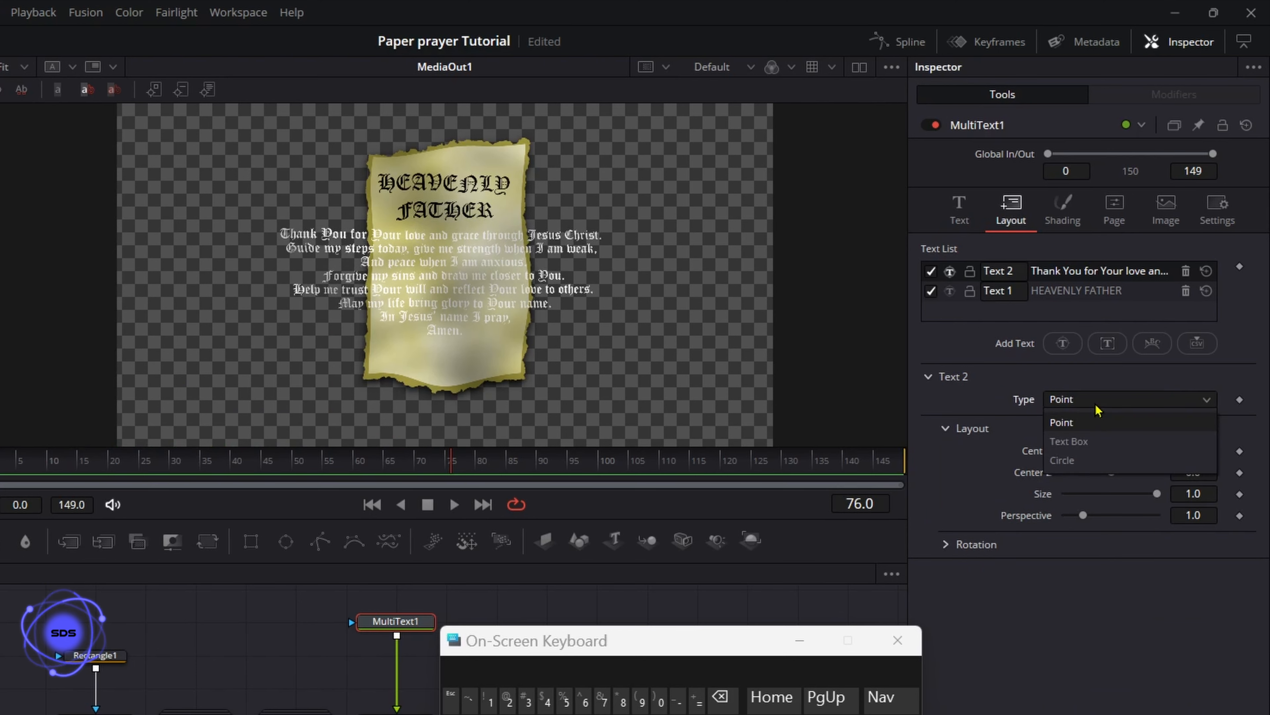
pyautogui.click(1069, 441)
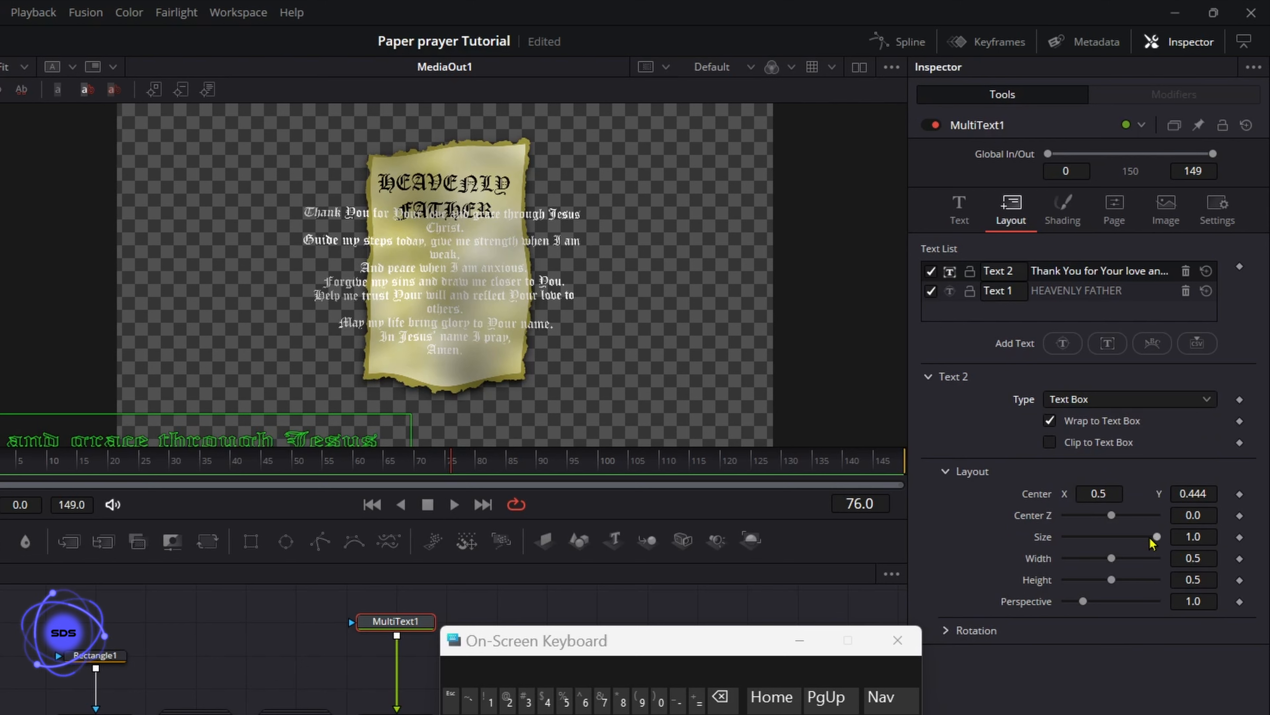
pyautogui.moveTo(1119, 562); pyautogui.dragTo(1156, 543)
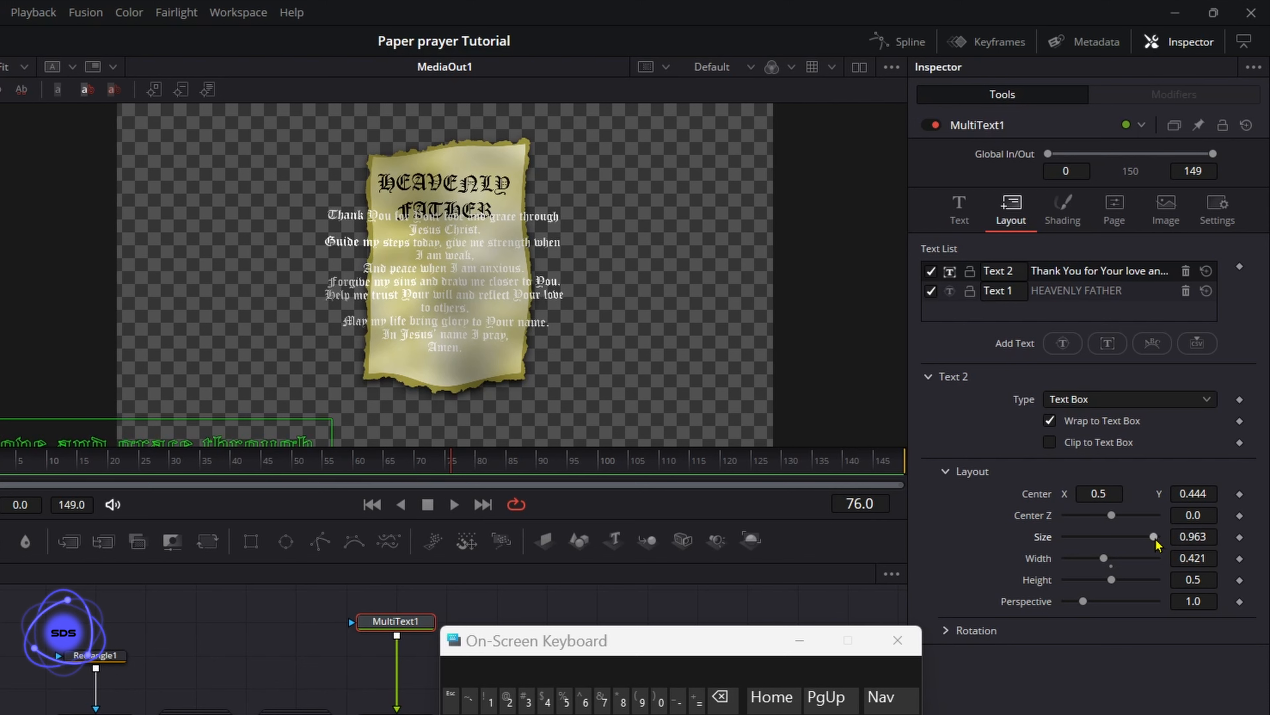
pyautogui.doubleClick(1155, 541)
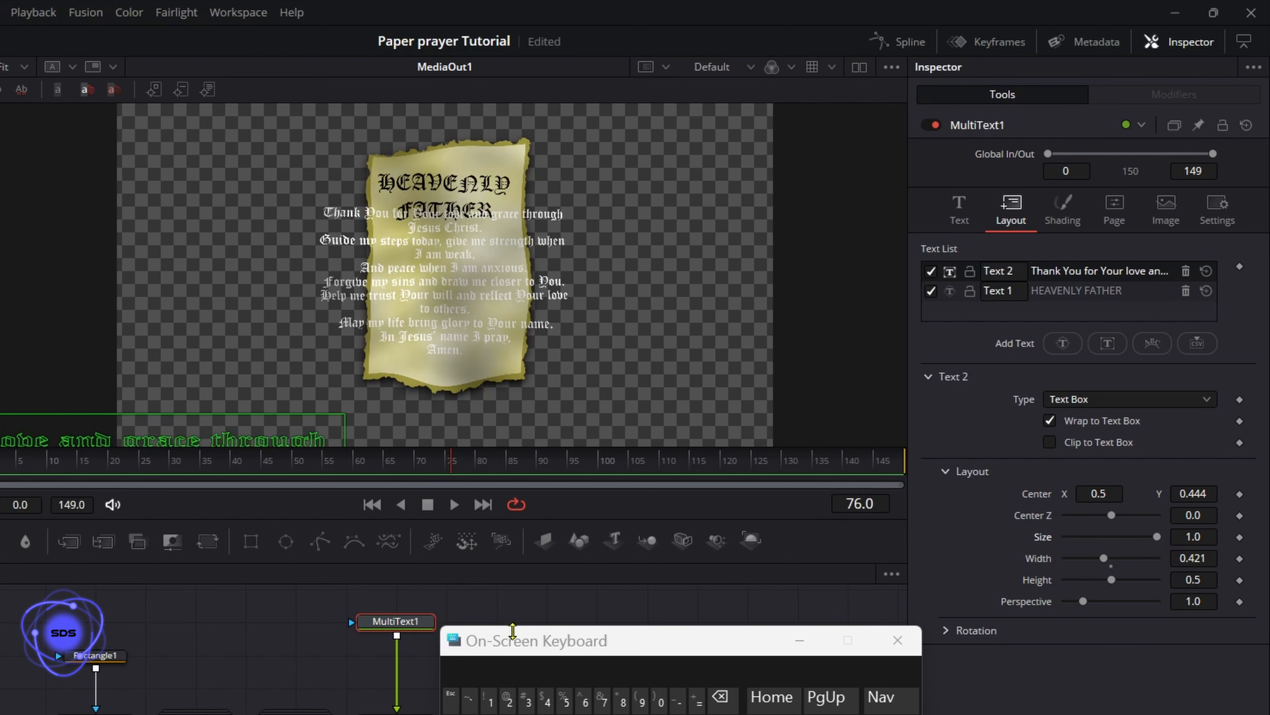
# Detach MultiText1 from Merge3 and fit the prayer's text box to the paper, about 0.253 wide and 0.453 high, with Center Y about 0.42
pyautogui.moveTo(615, 640); pyautogui.dragTo(672, 637)
pyautogui.click(399, 687)
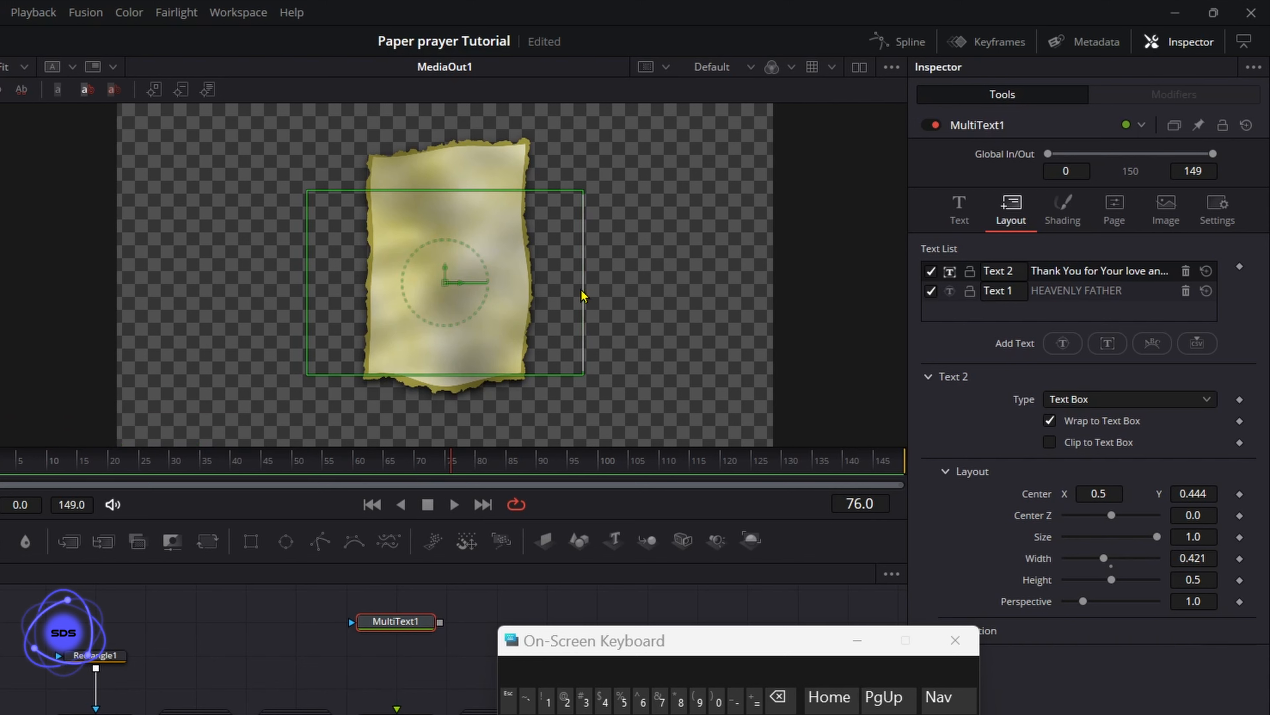
pyautogui.moveTo(581, 294); pyautogui.dragTo(539, 295)
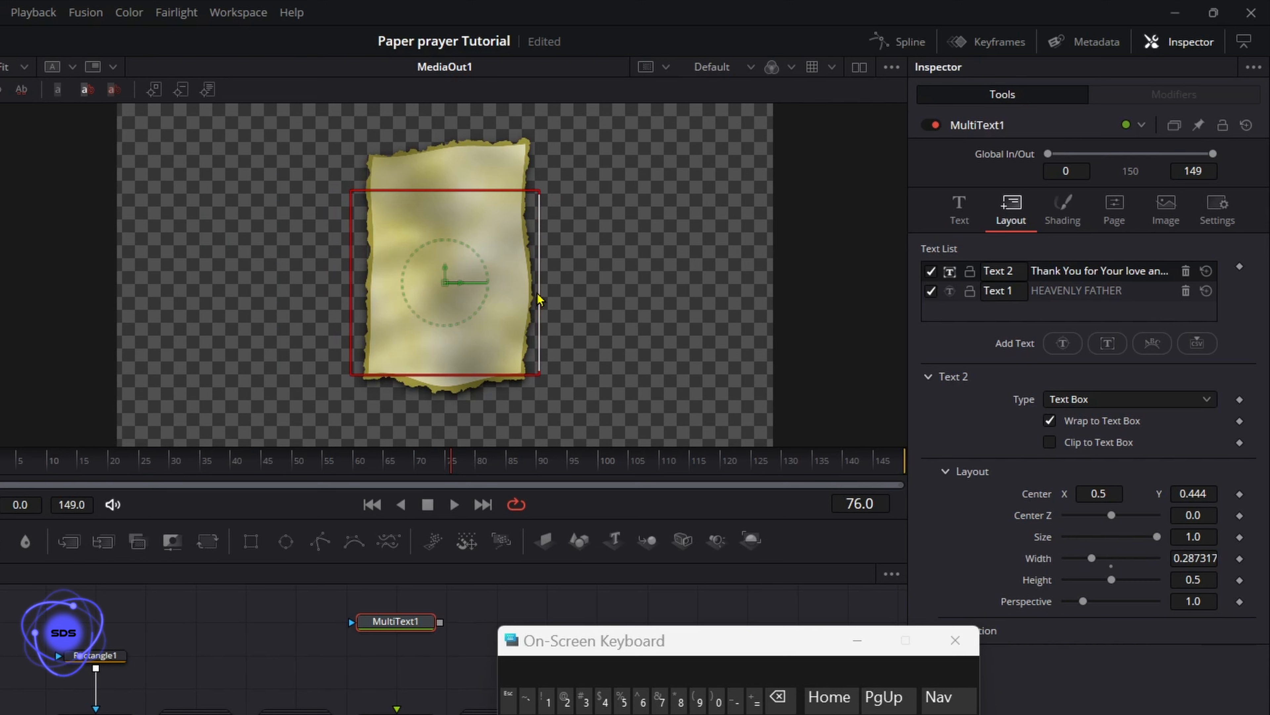
pyautogui.moveTo(540, 298); pyautogui.dragTo(528, 297)
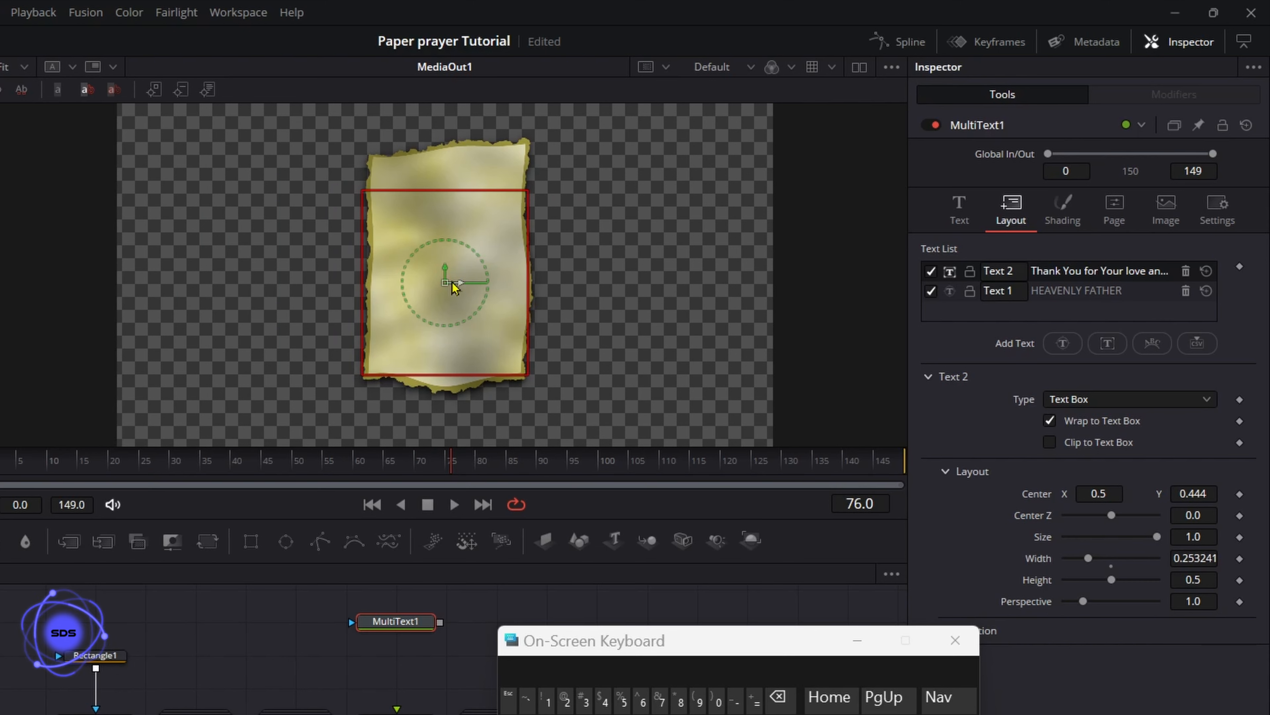
pyautogui.moveTo(445, 191); pyautogui.dragTo(447, 212)
pyautogui.moveTo(444, 268); pyautogui.dragTo(445, 275)
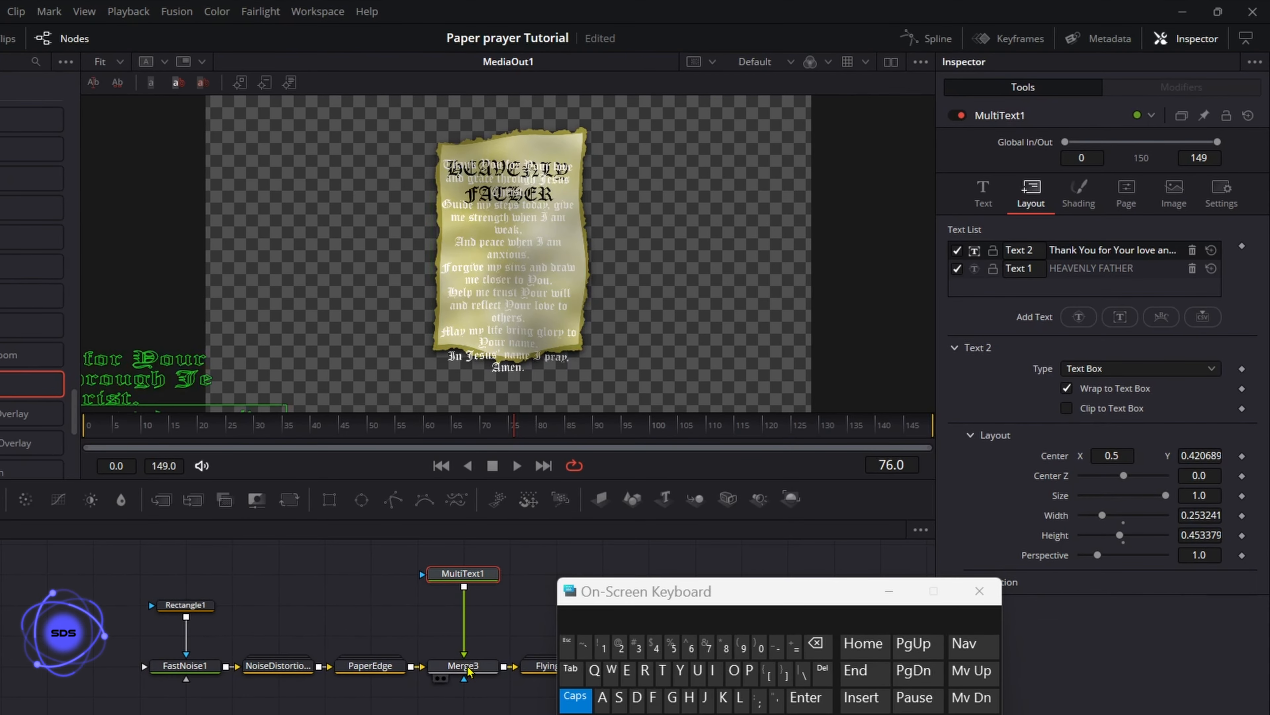
# Set the prayer text's font size to 0.023 and lower it below the heading to Center Y about 0.395
pyautogui.click(985, 202)
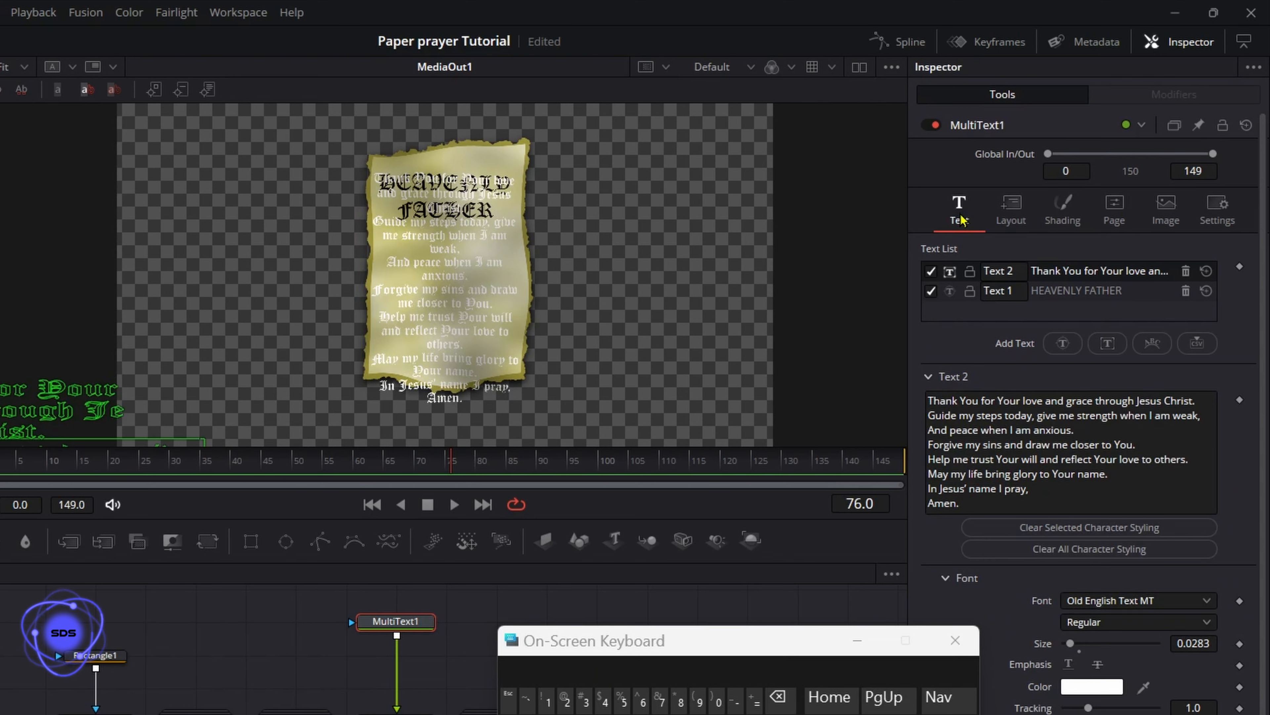
pyautogui.moveTo(1198, 643); pyautogui.dragTo(1172, 644)
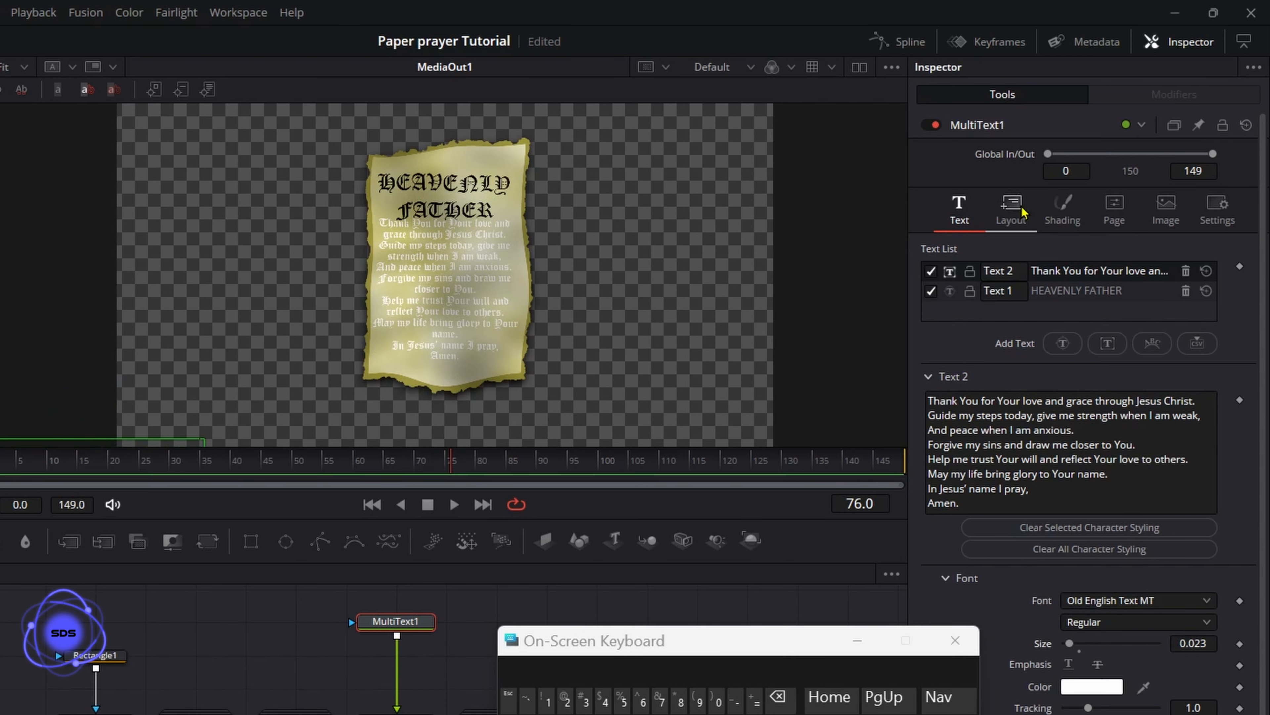
pyautogui.click(1010, 205)
pyautogui.moveTo(1201, 489); pyautogui.dragTo(1206, 495)
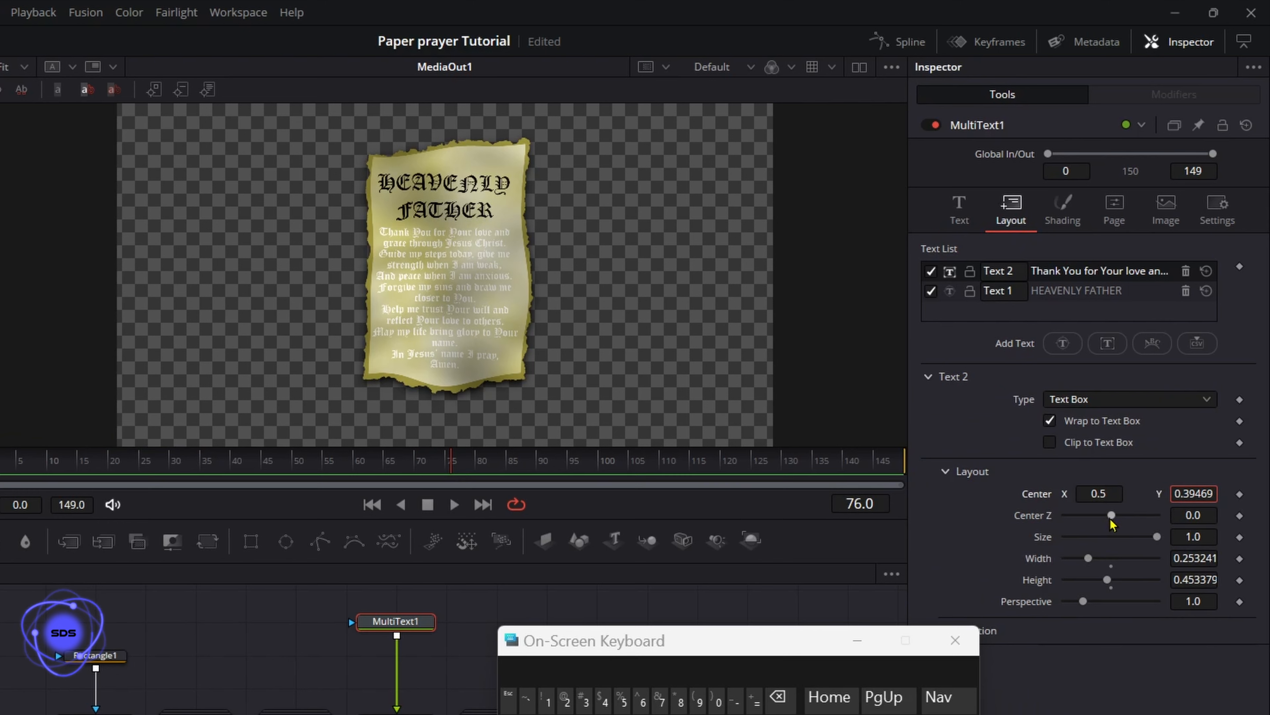
pyautogui.moveTo(1111, 515); pyautogui.dragTo(1111, 526)
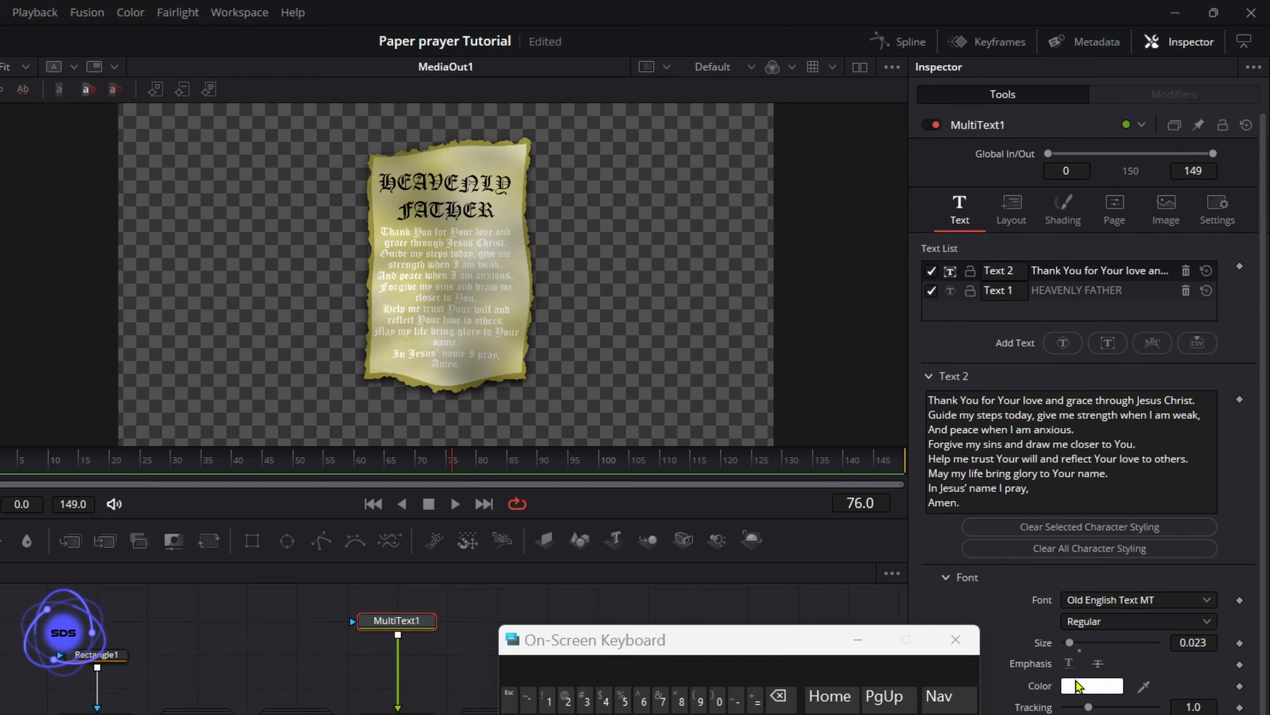
# Change the prayer text's color to black
pyautogui.click(1086, 684)
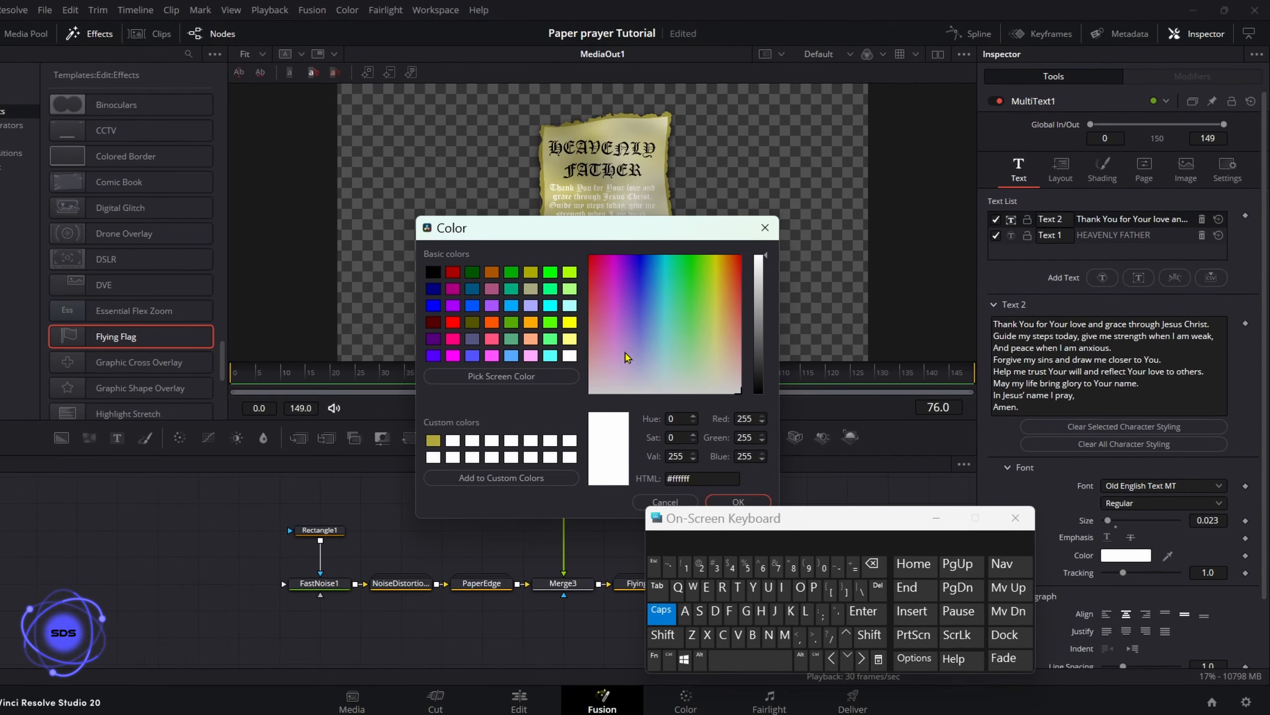
pyautogui.click(474, 258)
pyautogui.click(764, 477)
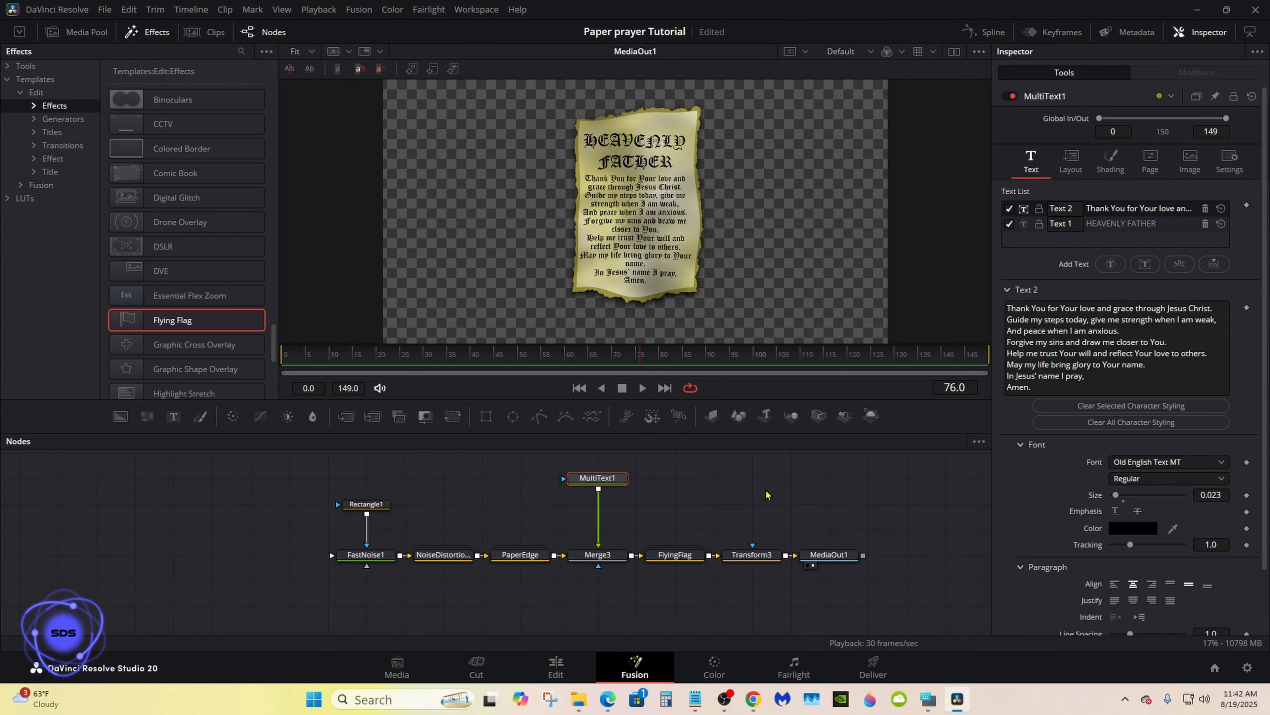
# Enlarge the node area slightly and play the composition to review the text's motion on the waving paper
pyautogui.moveTo(688, 431)
pyautogui.mouseDown()
pyautogui.moveTo(688, 550)
pyautogui.moveTo(688, 420)
pyautogui.mouseUp()
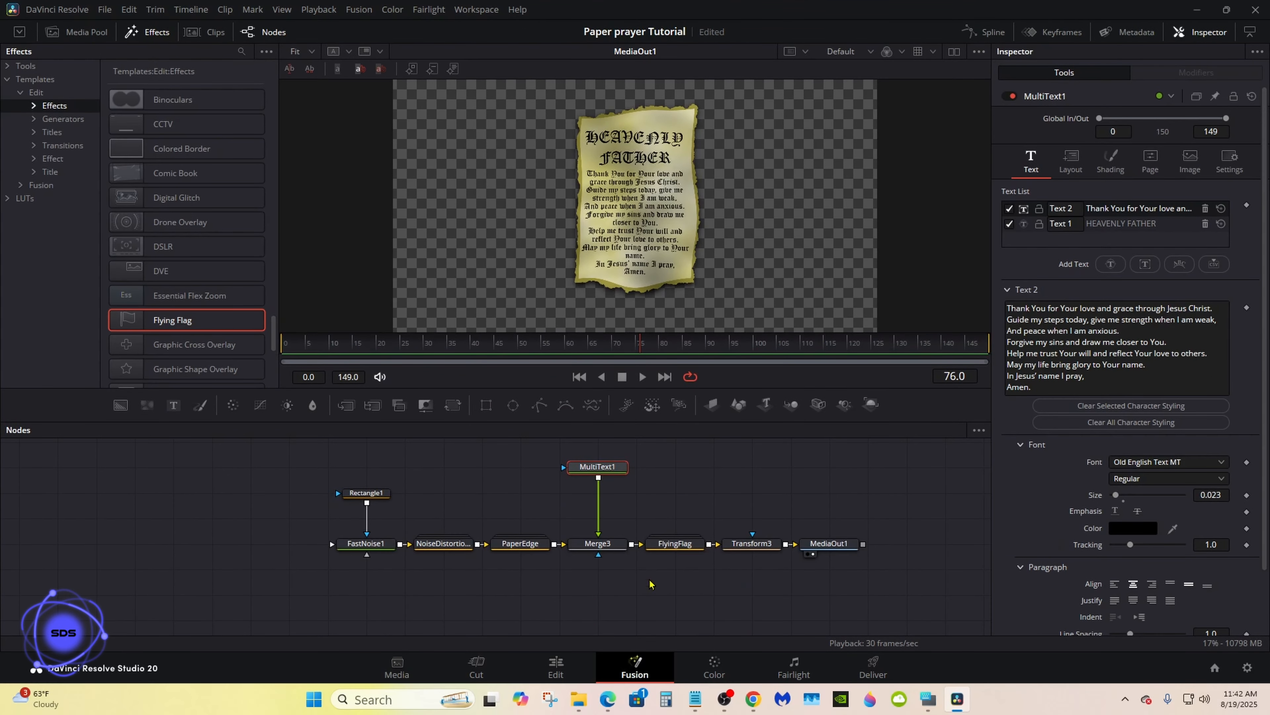
pyautogui.click(642, 377)
pyautogui.click(643, 376)
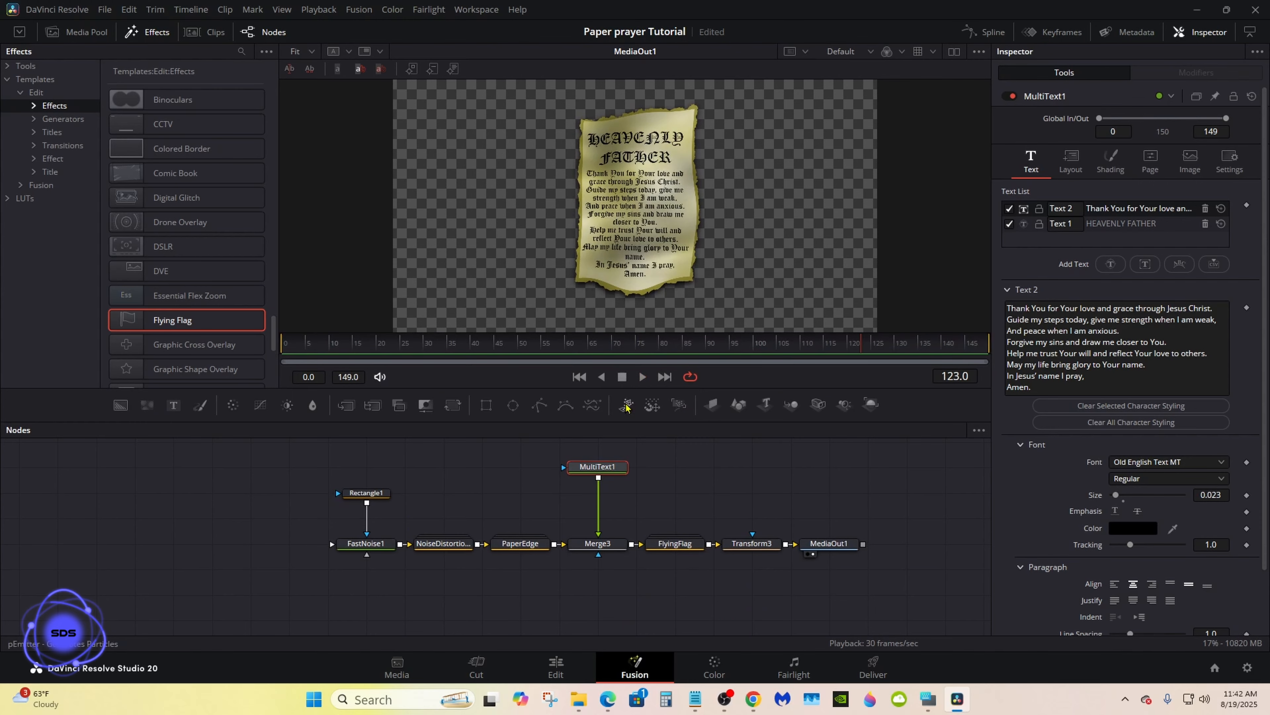
# On the Edit page, extend the Fusion Composition 1 clip to about 30 seconds and move it up to track Video 2
pyautogui.click(555, 668)
pyautogui.moveTo(537, 540); pyautogui.dragTo(945, 541)
pyautogui.moveTo(559, 499); pyautogui.dragTo(559, 485)
pyautogui.moveTo(550, 539); pyautogui.dragTo(544, 517)
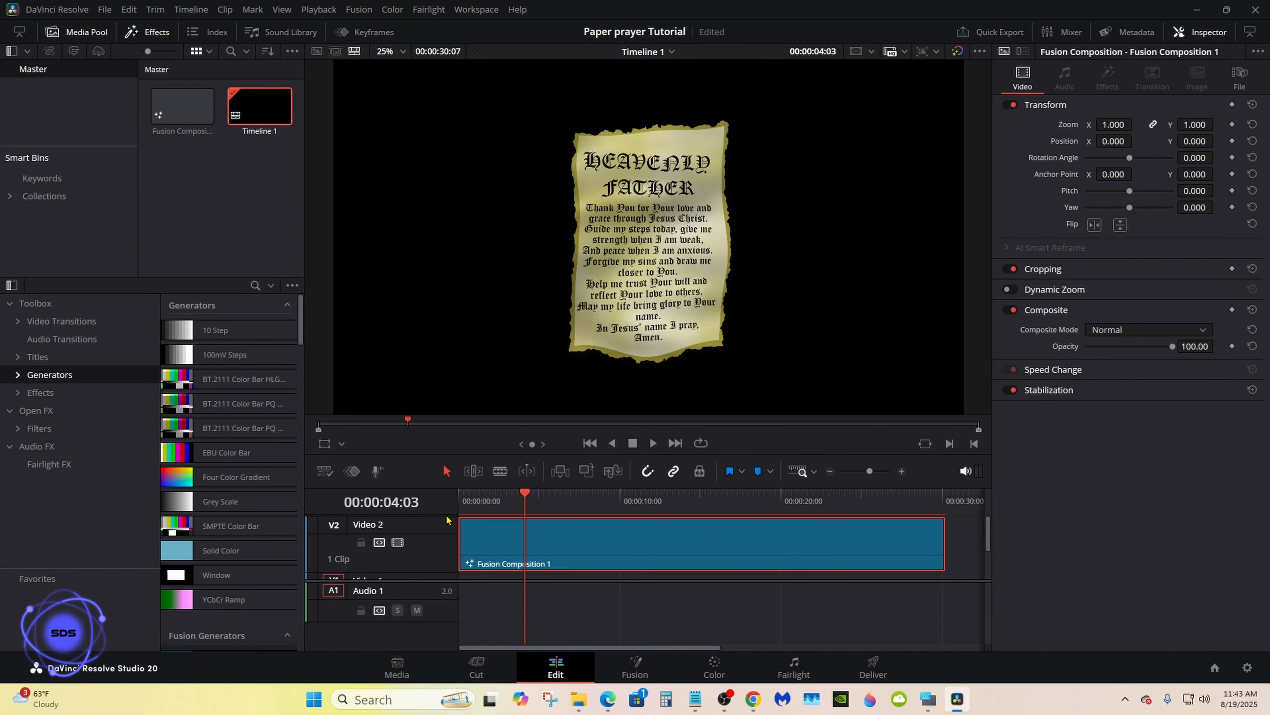
# Place a Solid Color generator on Video 1 beneath the composition and extend it to the same length
pyautogui.moveTo(440, 520); pyautogui.dragTo(440, 536)
pyautogui.moveTo(440, 581); pyautogui.dragTo(440, 611)
pyautogui.moveTo(229, 553); pyautogui.dragTo(492, 587)
pyautogui.moveTo(550, 588); pyautogui.dragTo(945, 587)
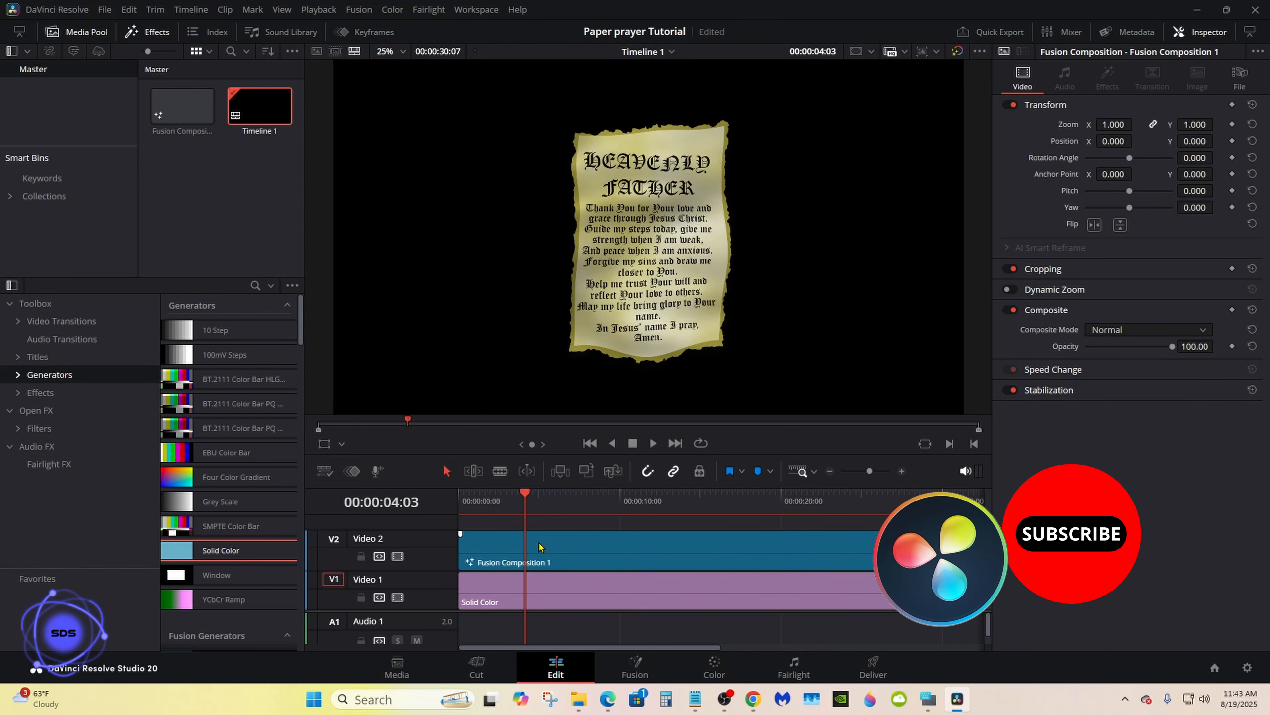
# Enlarge the preview area and set the Solid Color background clip to a medium blue
pyautogui.moveTo(638, 497); pyautogui.dragTo(638, 533)
pyautogui.click(645, 599)
pyautogui.click(1098, 152)
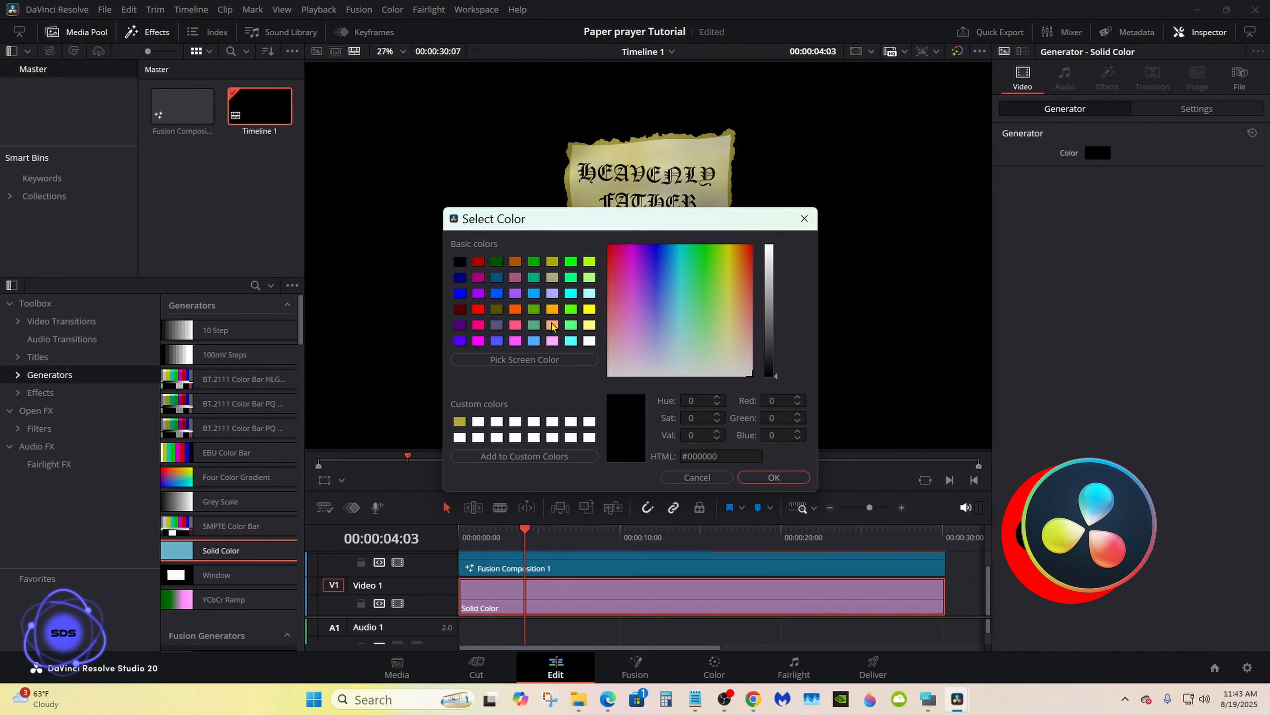
pyautogui.click(760, 247)
pyautogui.moveTo(775, 245); pyautogui.dragTo(775, 309)
pyautogui.click(774, 477)
# Return to the start of the timeline and play the waving prayer sheet over the blue background
pyautogui.click(590, 479)
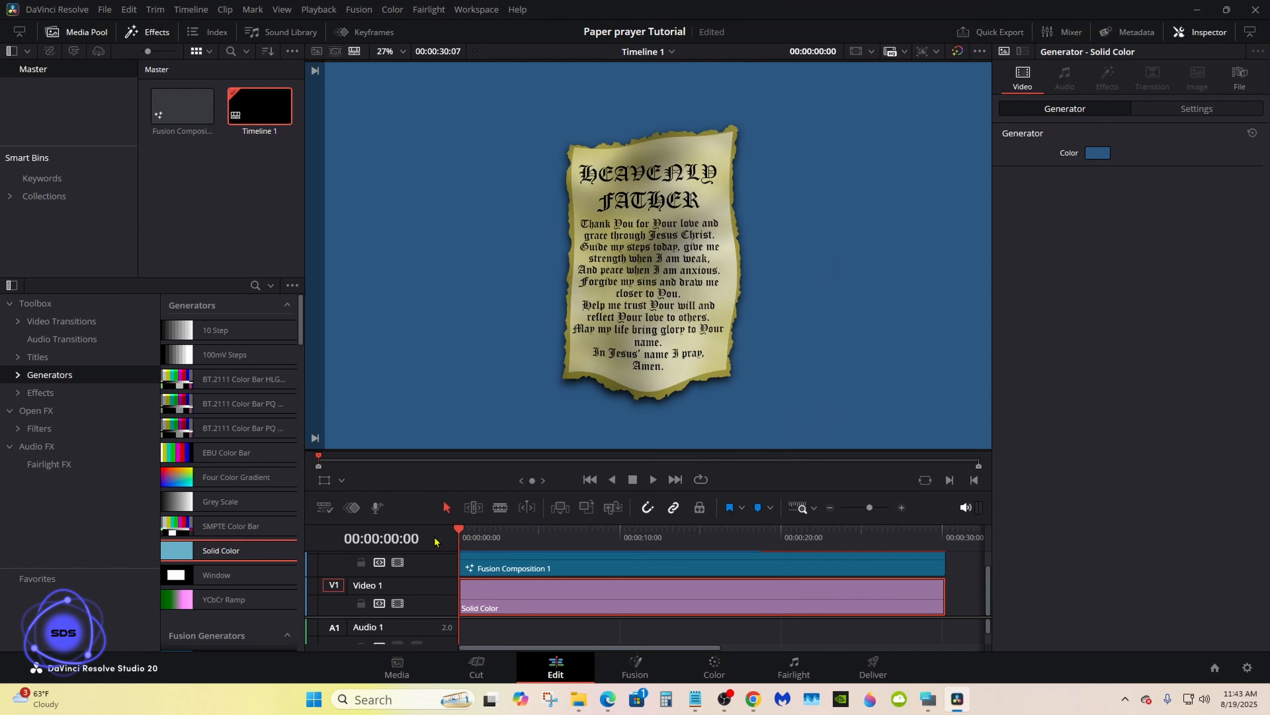
pyautogui.click(469, 535)
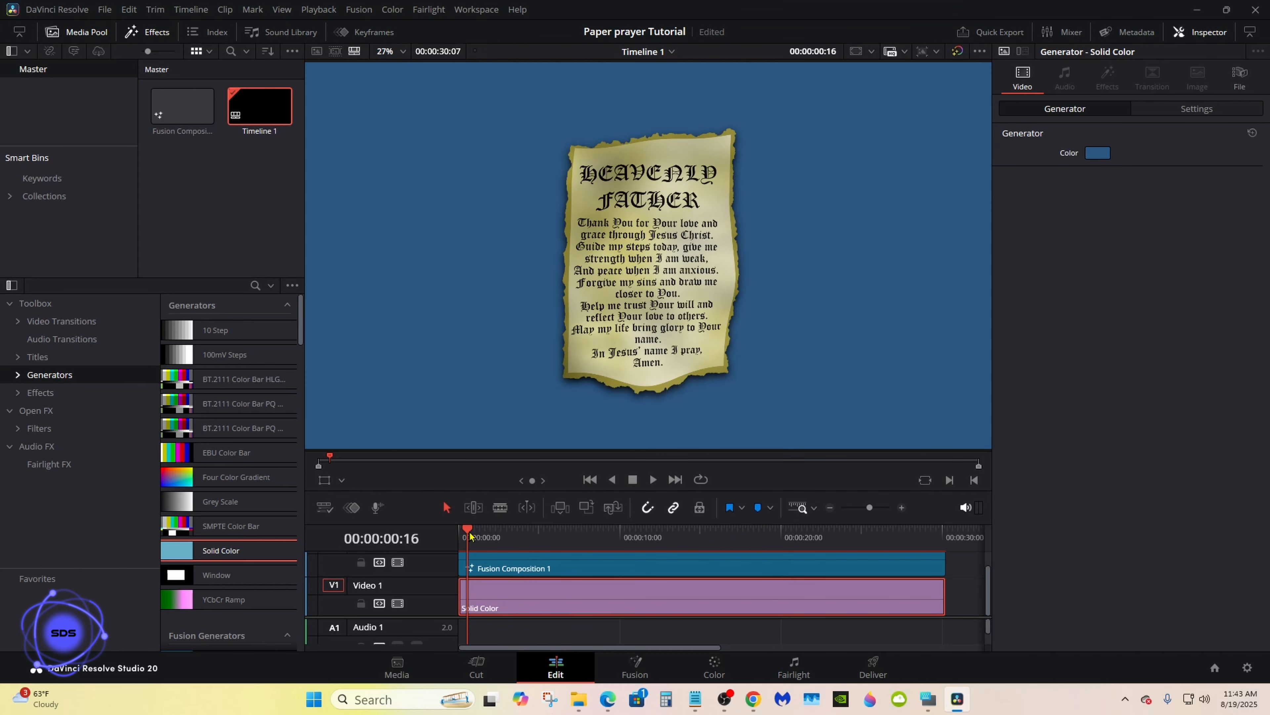
pyautogui.click(556, 636)
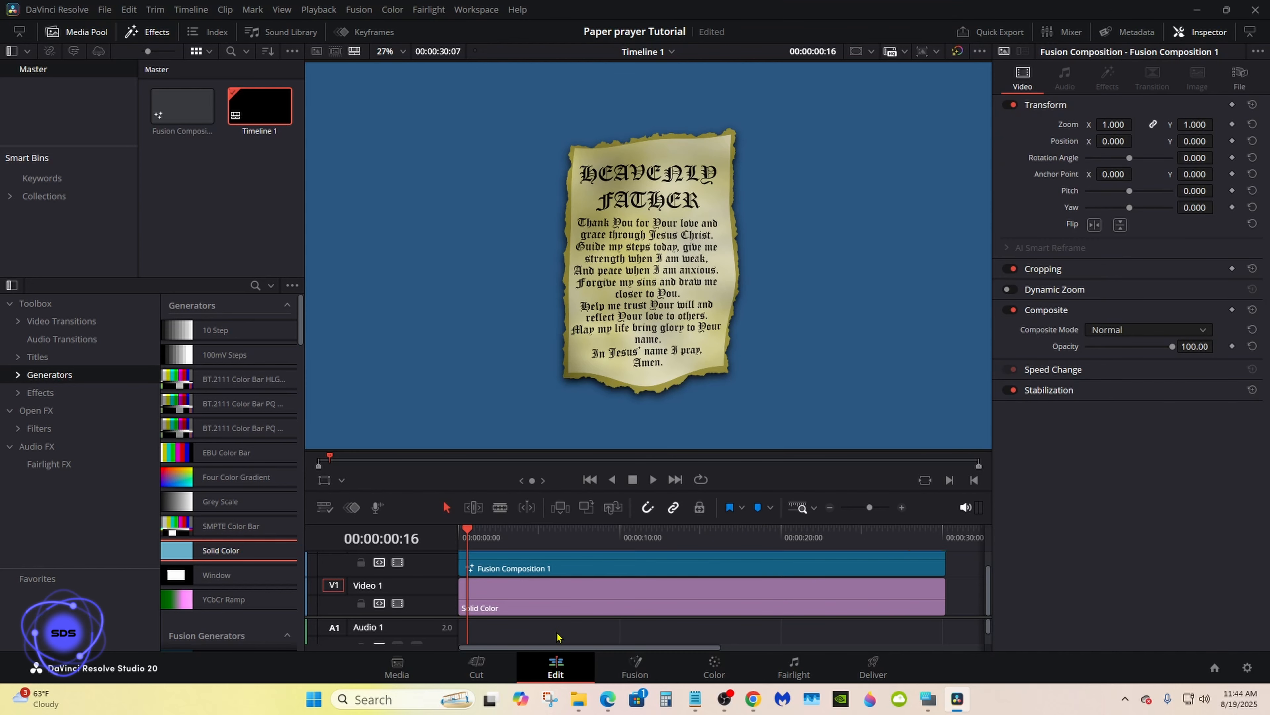
pyautogui.click(653, 480)
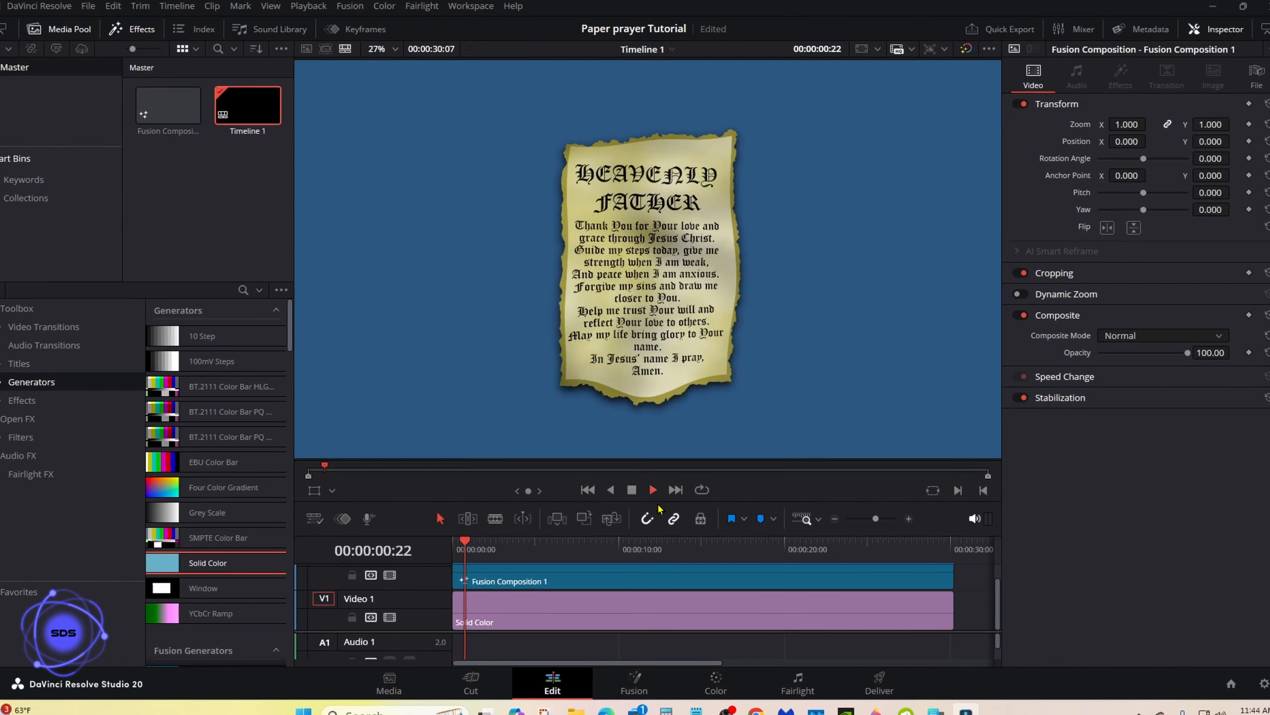